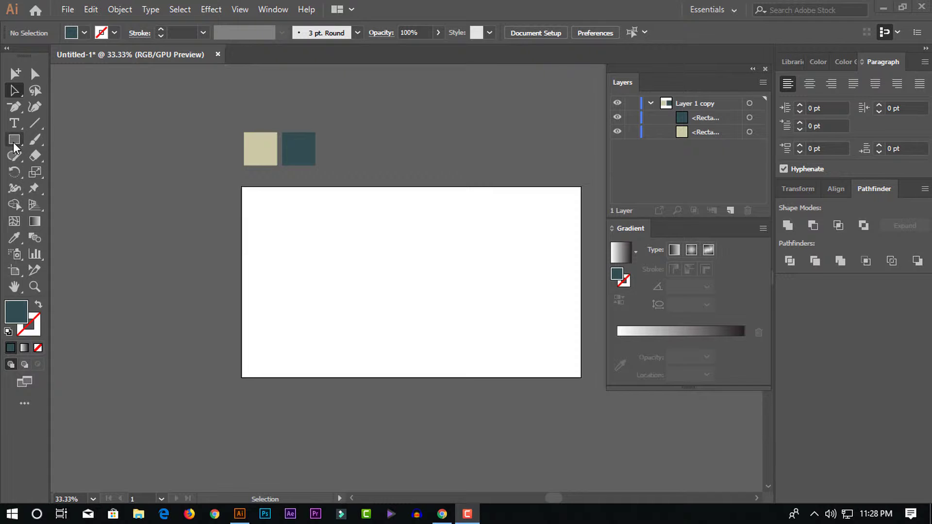
Pick the Rectangle tool to start drawing rectangles
left_click(14, 142)
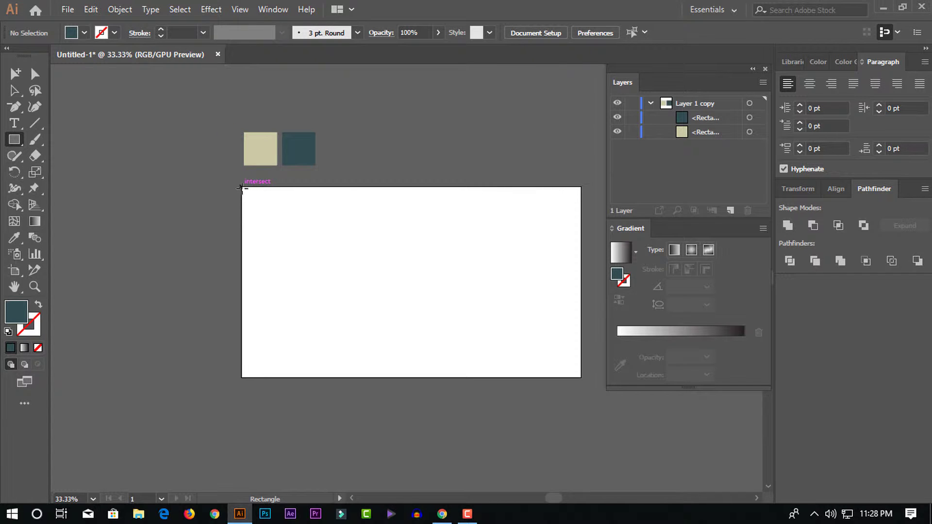
Draw a rectangle covering the whole artboard and fill it with the beige sample colour
left_click_drag(241, 188, 589, 378)
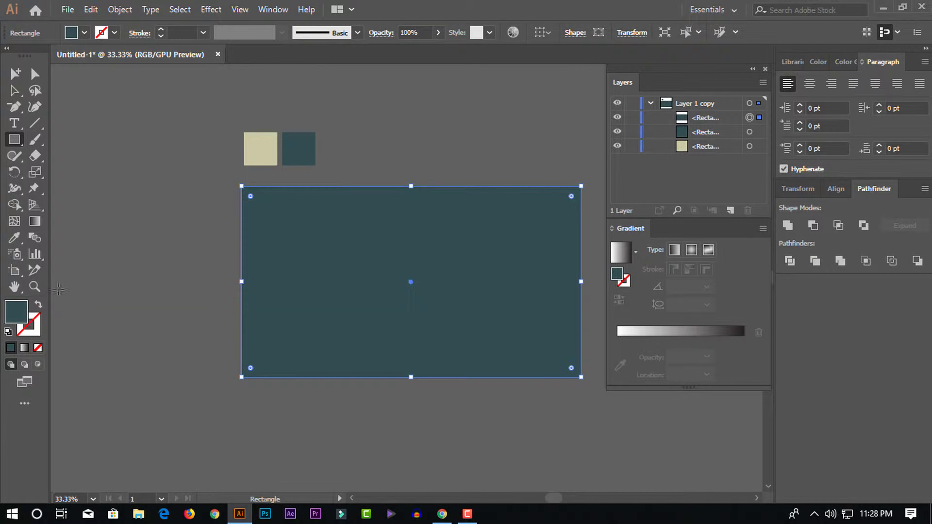
left_click(14, 237)
left_click(252, 152)
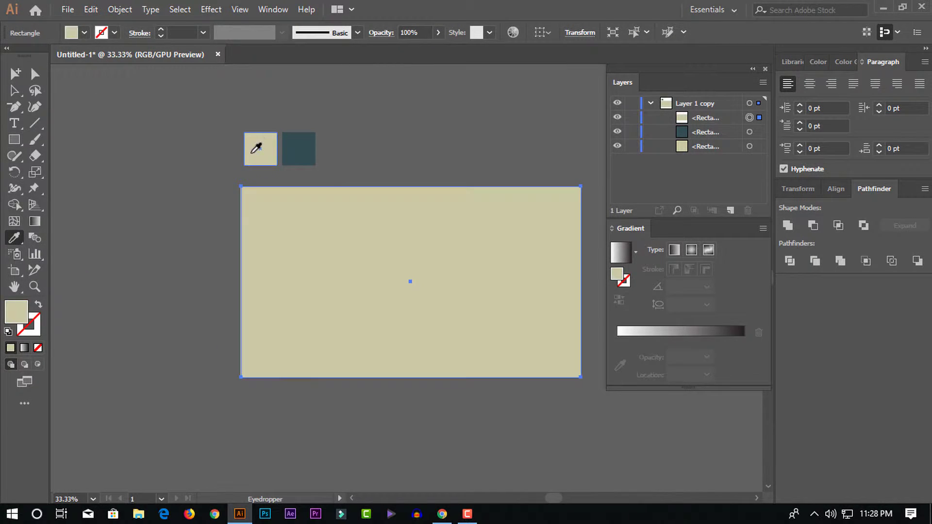
Reselect the beige background rectangle and lock it with Object > Lock > Selection
left_click(14, 90)
left_click(111, 123)
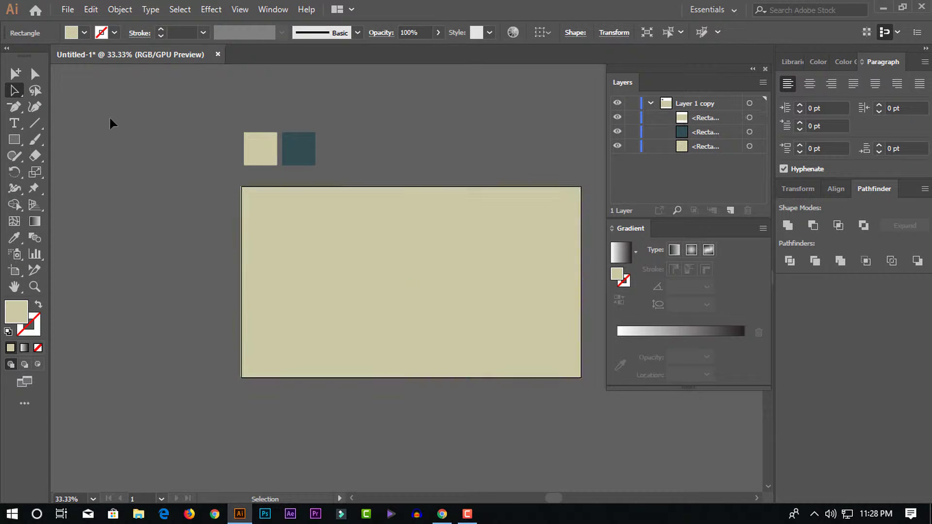
left_click(247, 264)
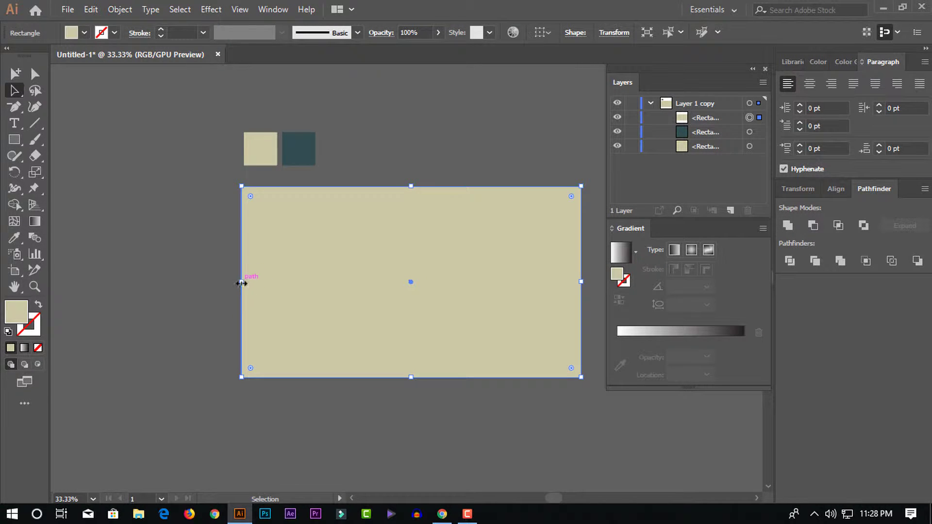
left_click(205, 275)
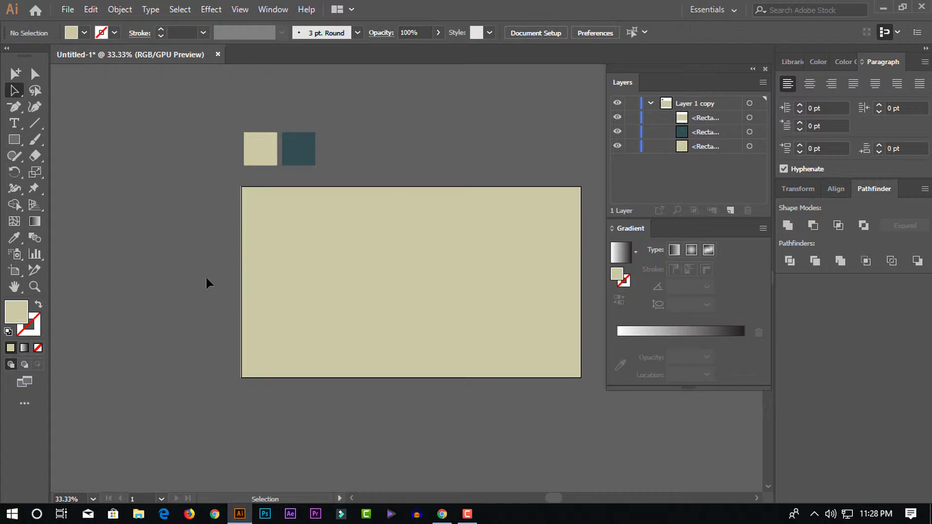
left_click(282, 209)
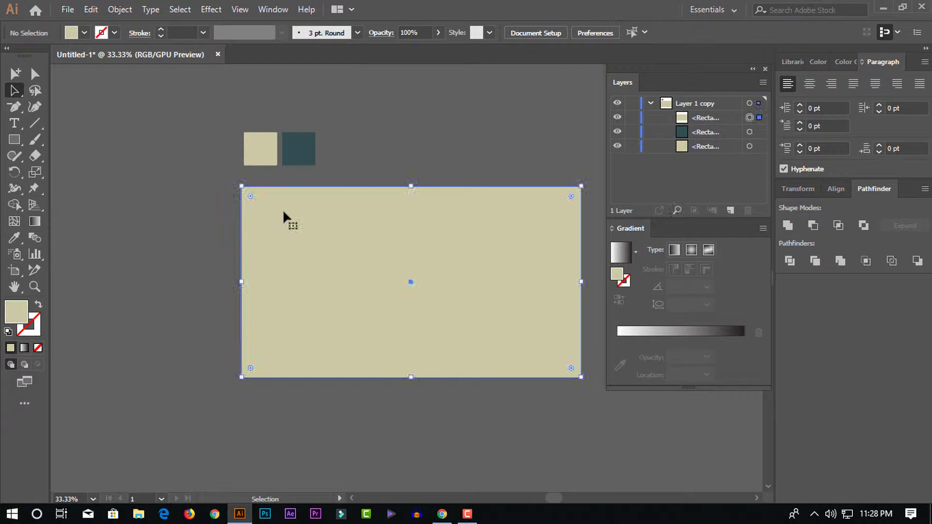
left_click(119, 9)
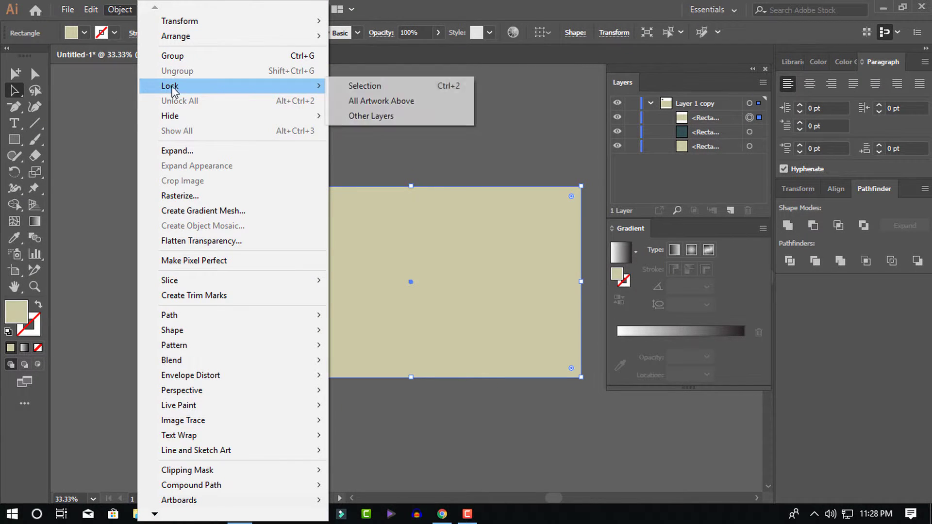
left_click(358, 86)
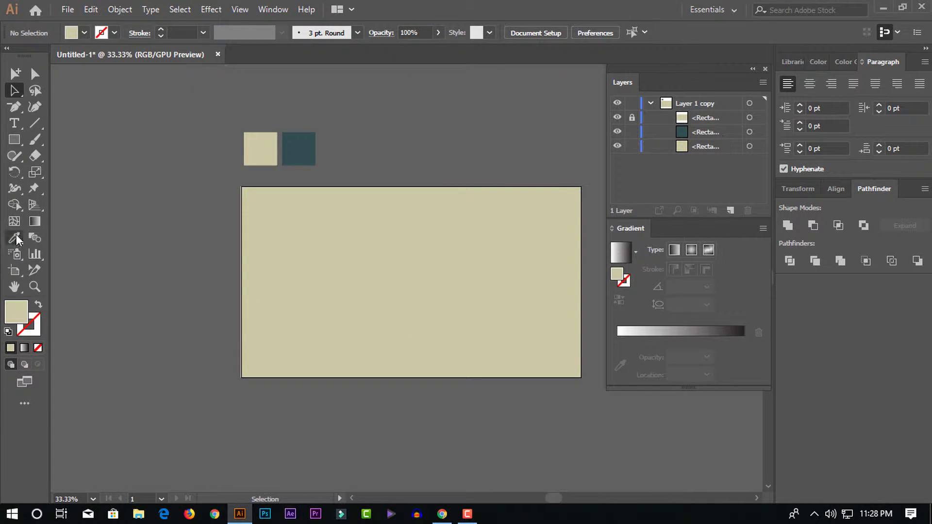
Draw a long thin bar above the artboard with a gradient starting at the beige sample
left_click(15, 140)
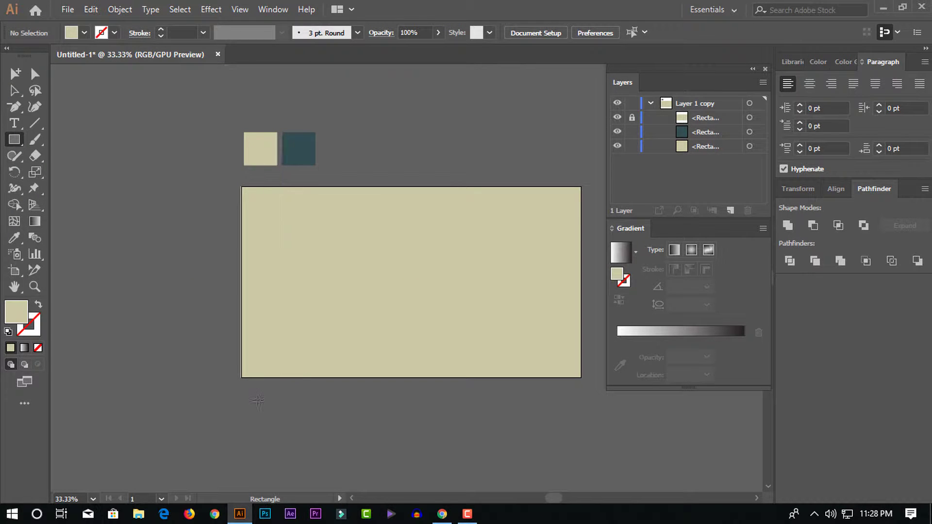
left_click_drag(357, 158, 518, 182)
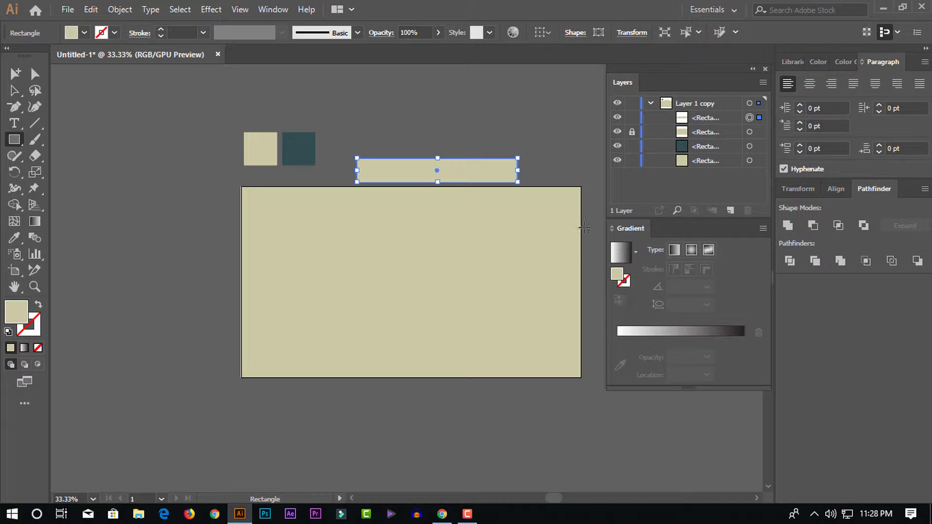
left_click(628, 252)
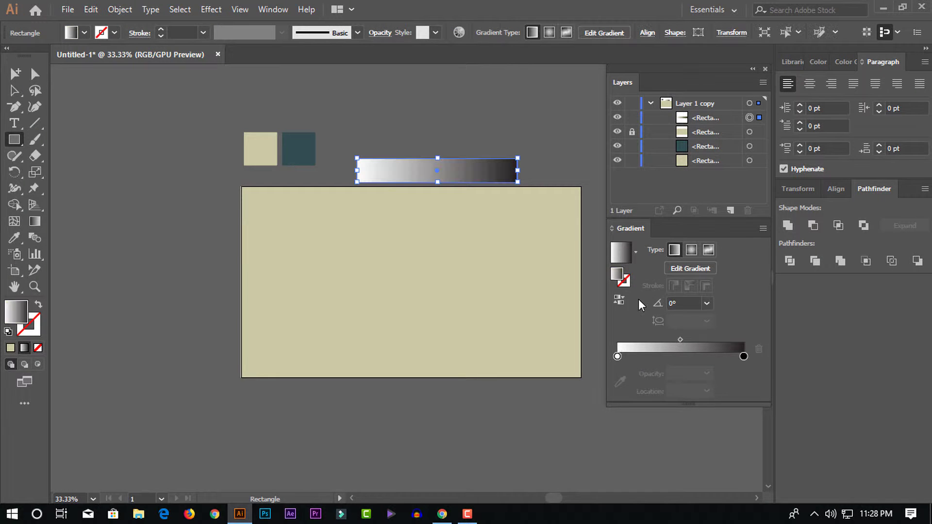
left_click(617, 356)
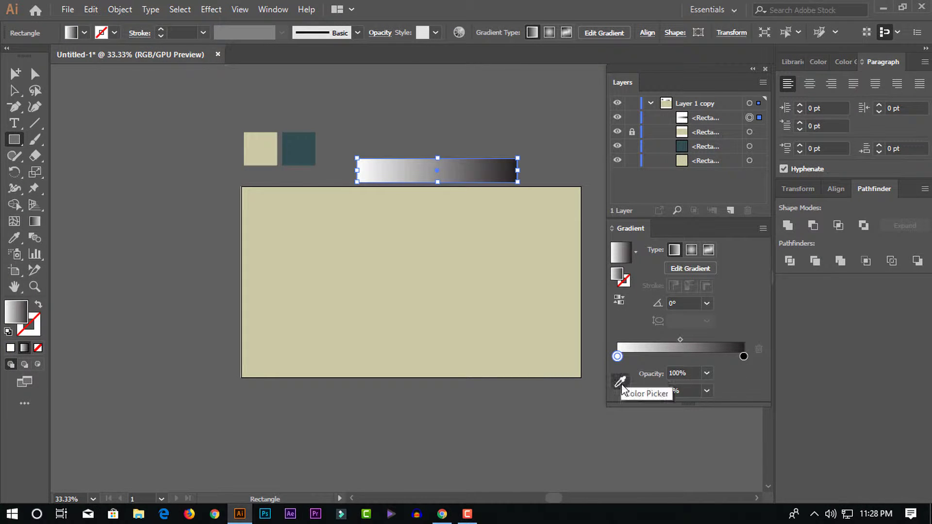
left_click(620, 381)
left_click(262, 147)
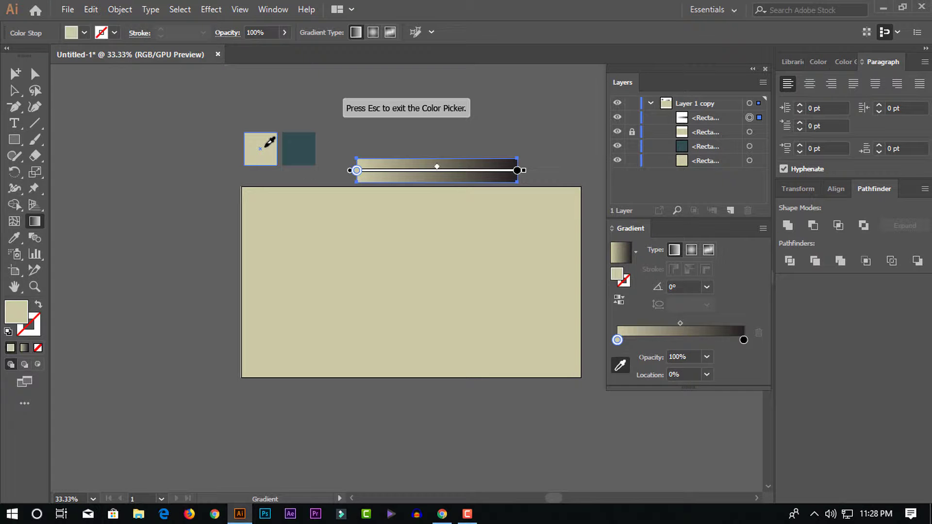
Set the gradient's end stop to the dark teal sample colour
left_click(743, 340)
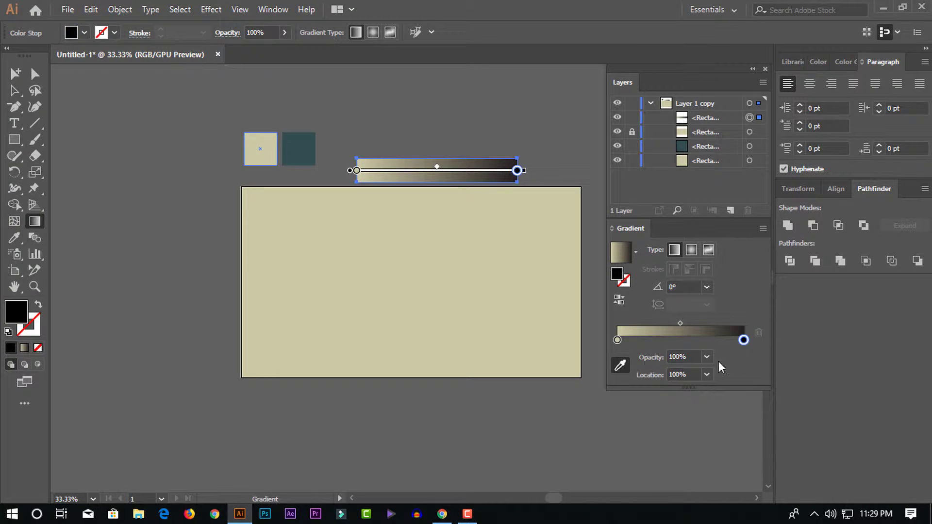
double_click(743, 340)
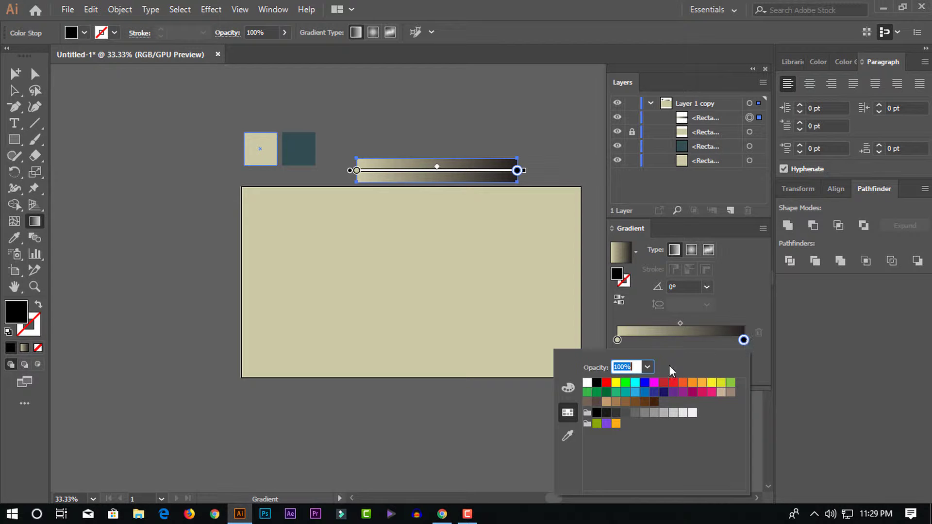
left_click(569, 432)
left_click(302, 146)
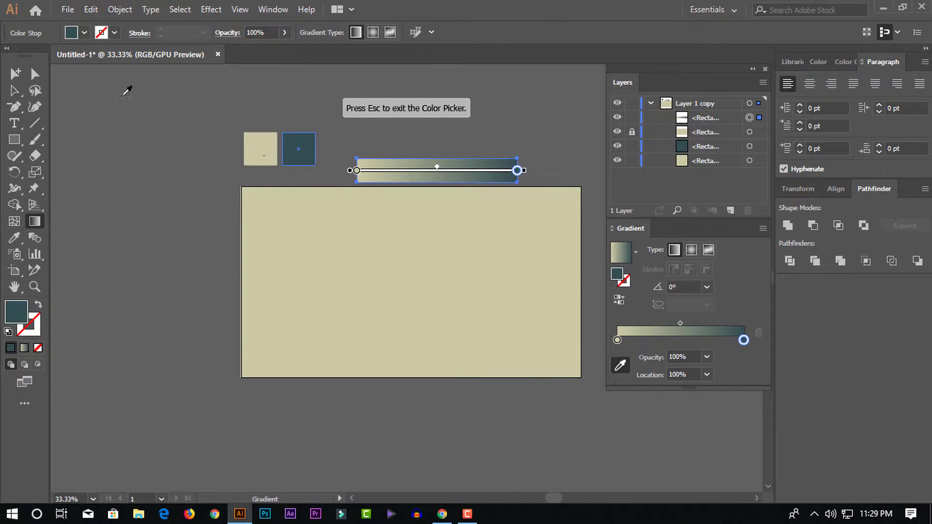
key("Escape")
left_click(14, 91)
left_click(136, 123)
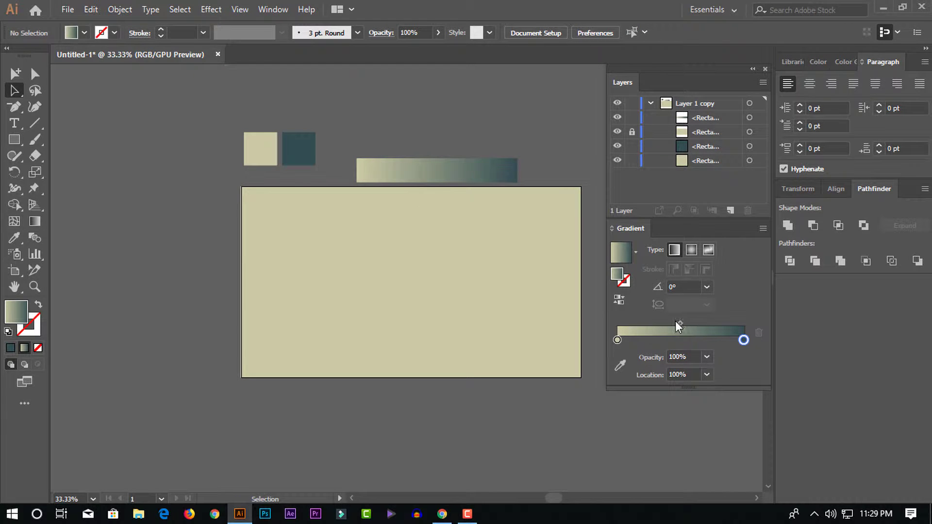
Shift the gradient midpoint toward the beige end, to about 20.37%
left_click_drag(671, 339, 754, 336)
left_click_drag(682, 323, 654, 321)
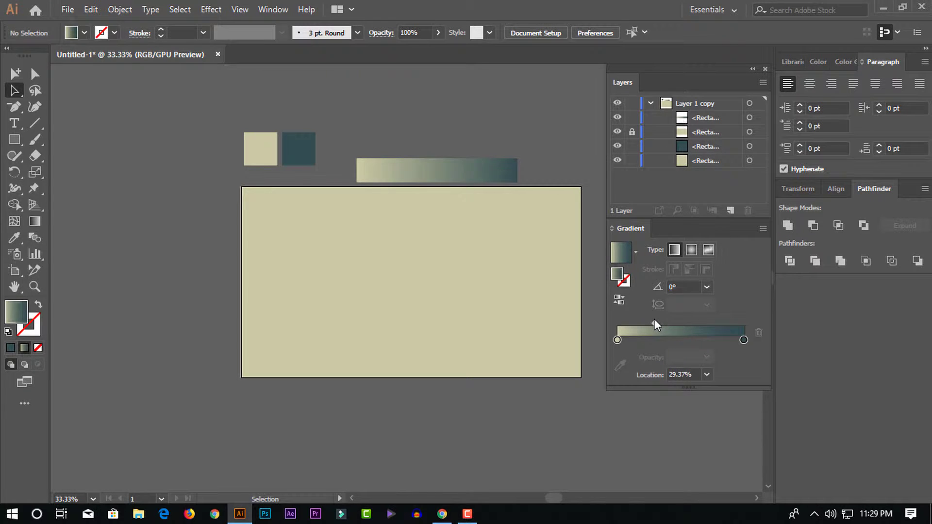
left_click_drag(655, 324, 648, 322)
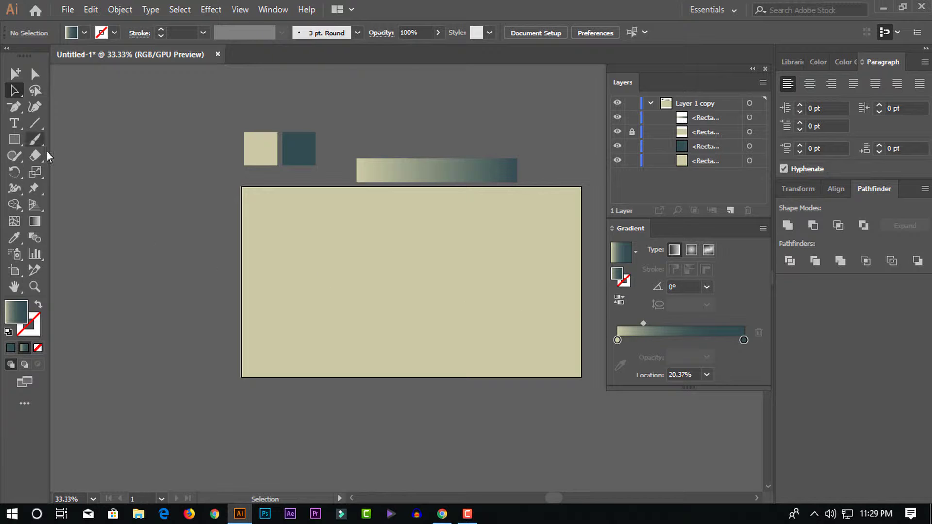
Add a bold Montserrat 72 pt letter 'A' near the artboard centre
left_click(15, 124)
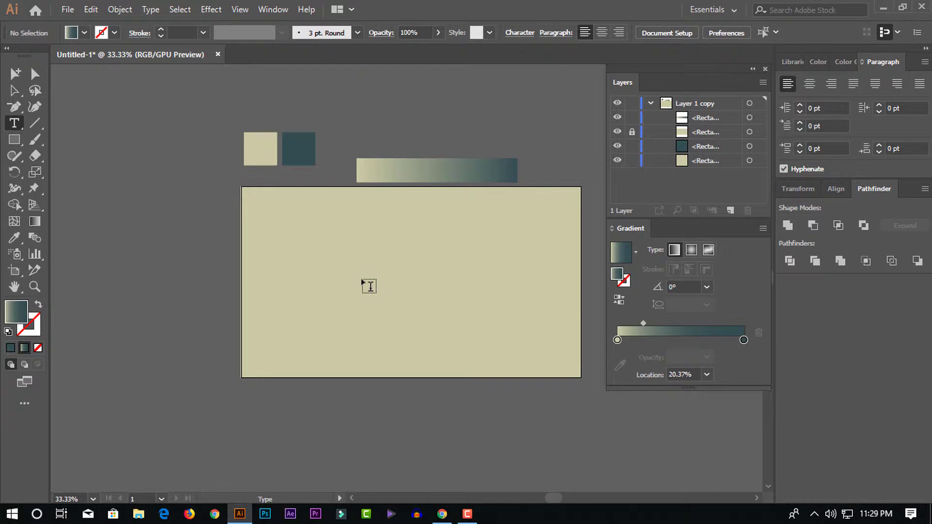
left_click(393, 286)
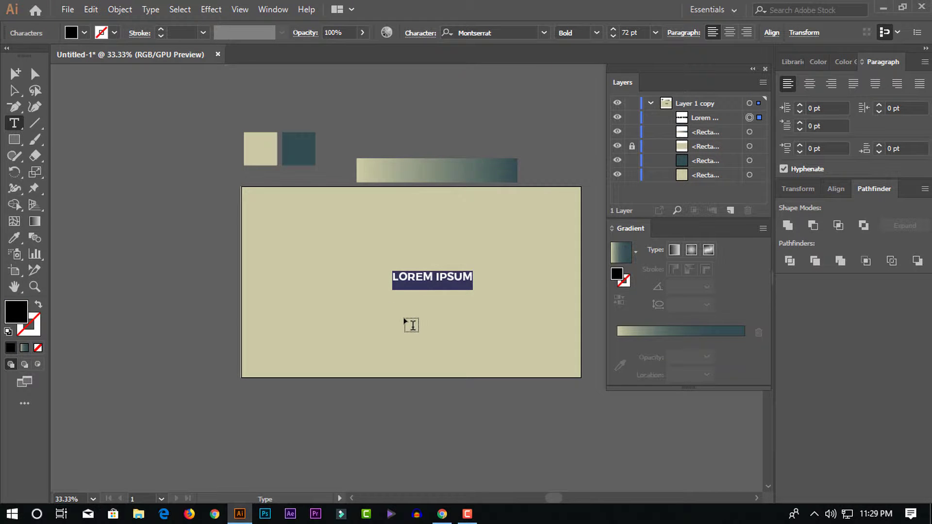
key("ctrl+shift+equal")
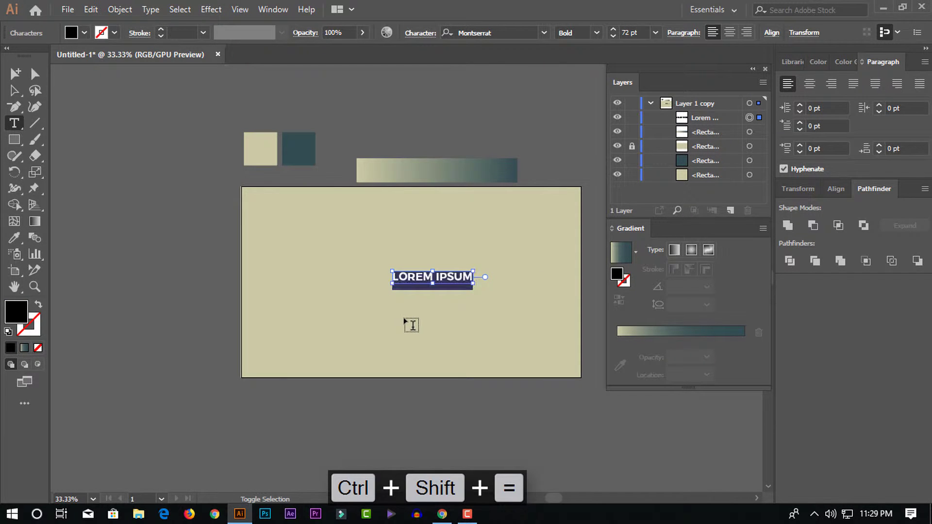
key("ctrl+shift+equal")
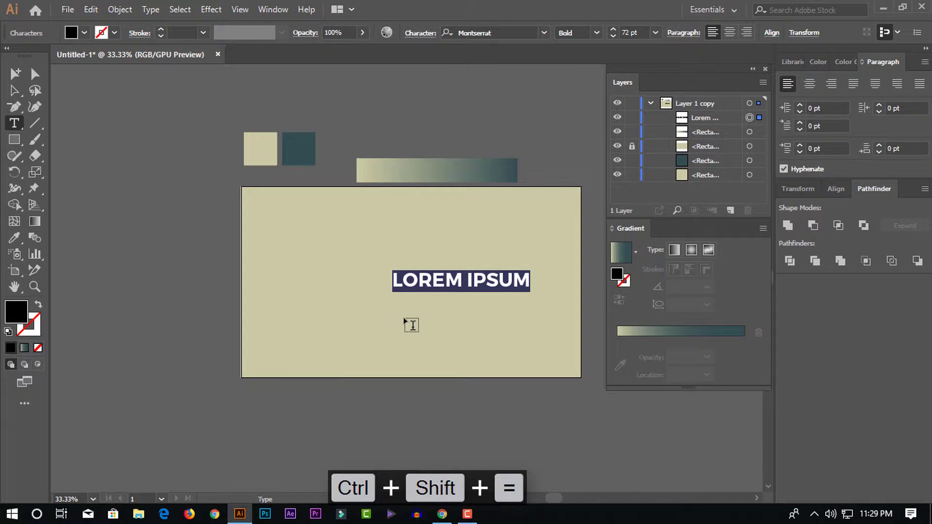
type("A")
key("Escape")
key("ctrl+equal")
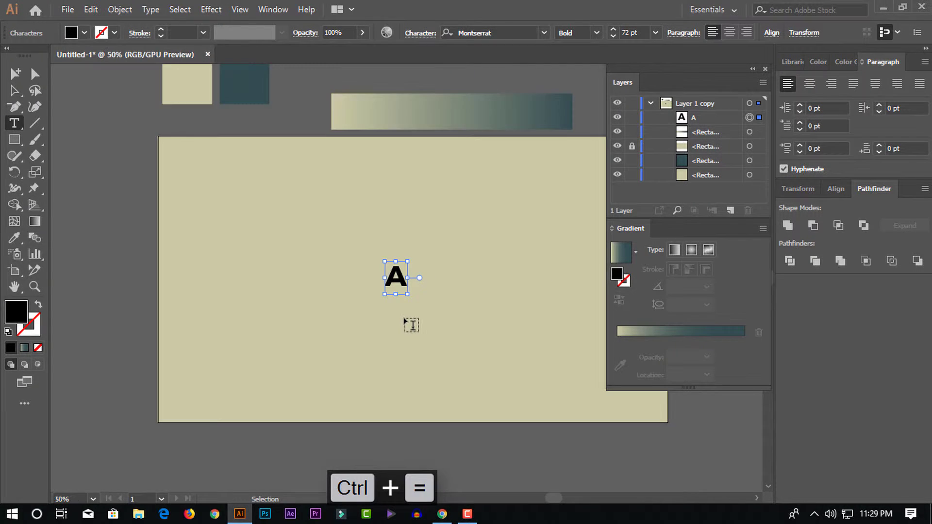
key("ctrl+equal")
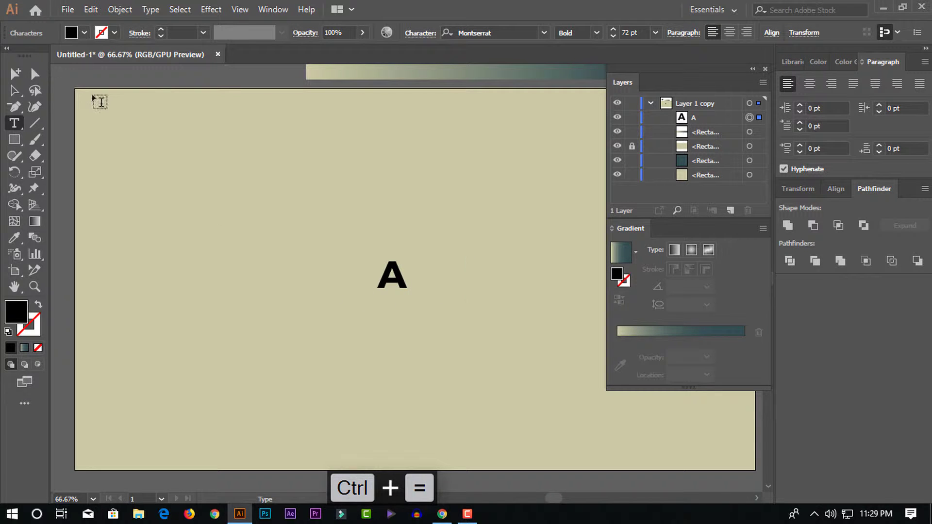
key("BackSpace")
key("BackSpace")
key("BackSpace")
key("BackSpace")
key("BackSpace")
key("BackSpace")
key("BackSpace")
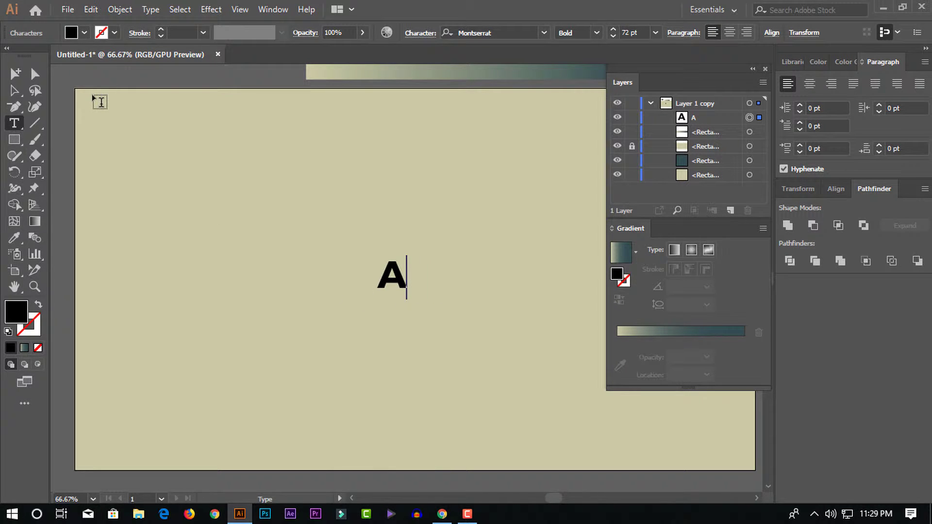
key("Escape")
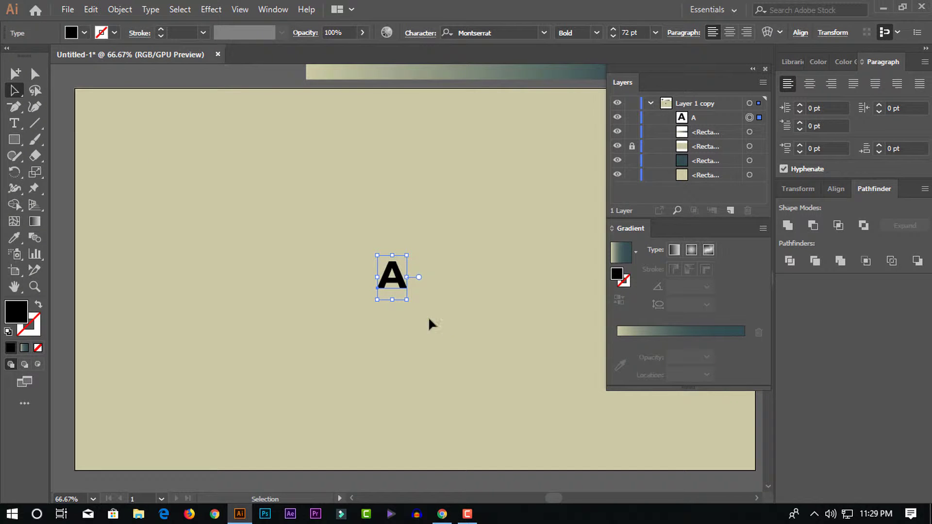
Enlarge the A to about 400 pt and stack an Alt-dragged duplicate exactly on it
mouse_move(406, 299)
left_mouse_down()
mouse_move(447, 399)
mouse_move(444, 324)
mouse_move(489, 448)
left_mouse_up()
left_click_drag(461, 398, 439, 357)
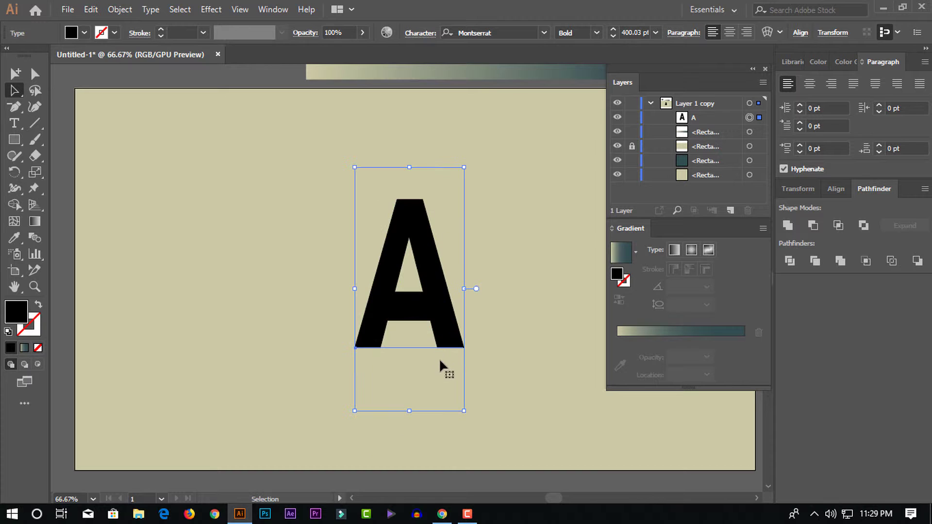
mouse_move(487, 366)
left_mouse_down()
mouse_move(467, 414)
mouse_move(474, 391)
mouse_move(412, 390)
left_mouse_up()
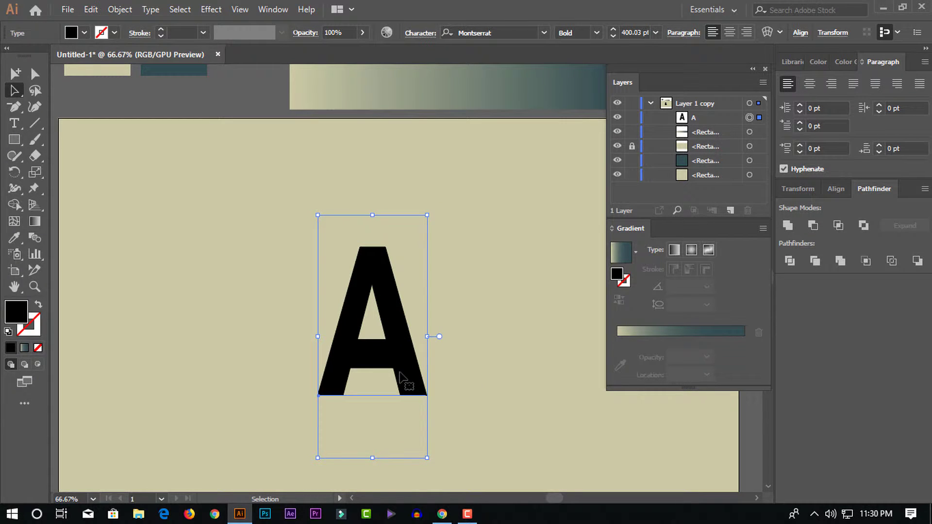
left_click_drag(399, 372, 453, 372, "alt")
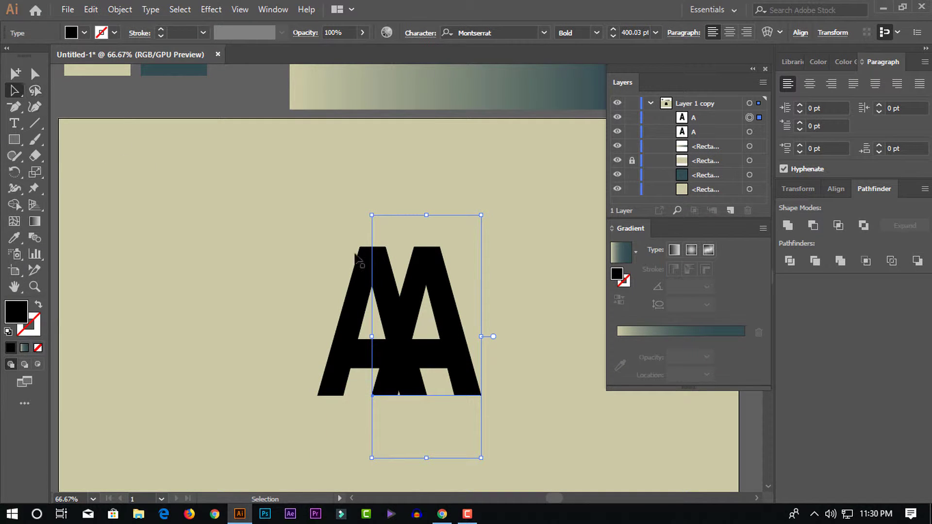
left_click_drag(443, 324, 392, 325)
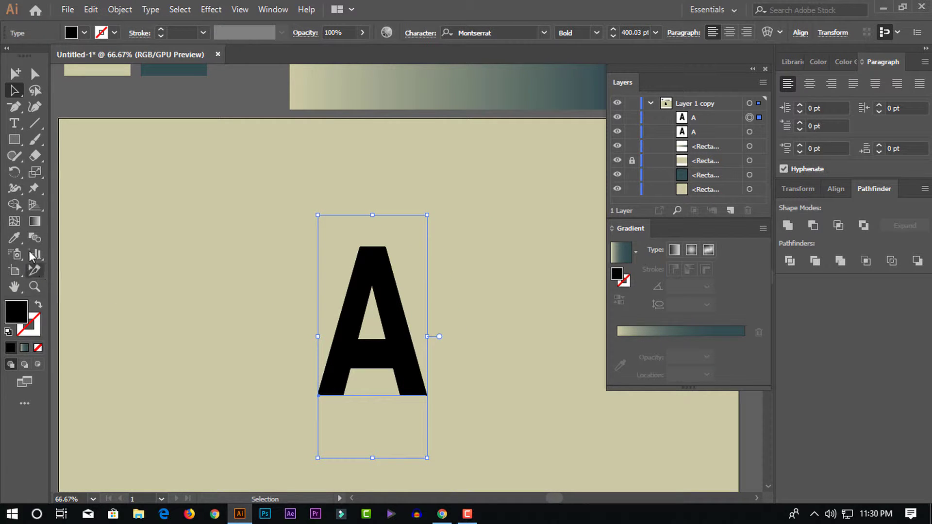
Recolour one A copy dark teal and check the copies' stacking in Layers
left_click(15, 237)
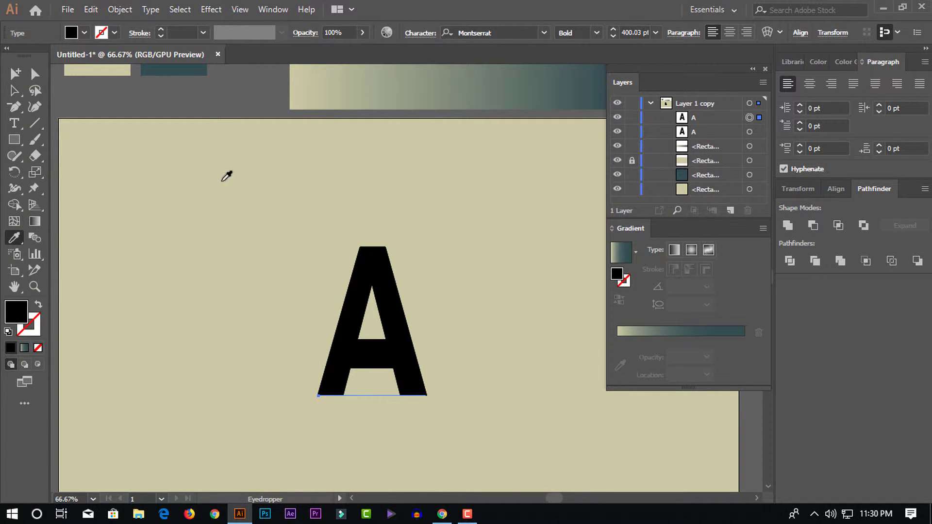
left_click(187, 68)
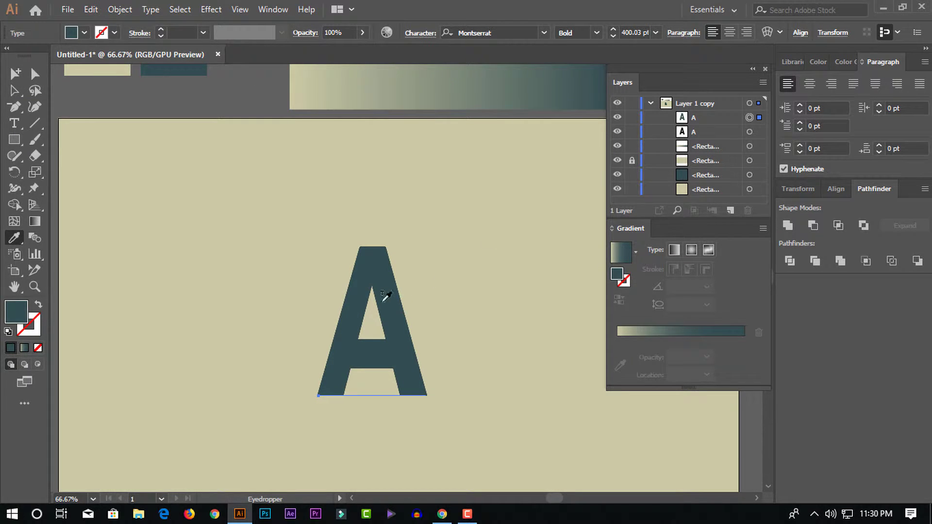
left_click(34, 74)
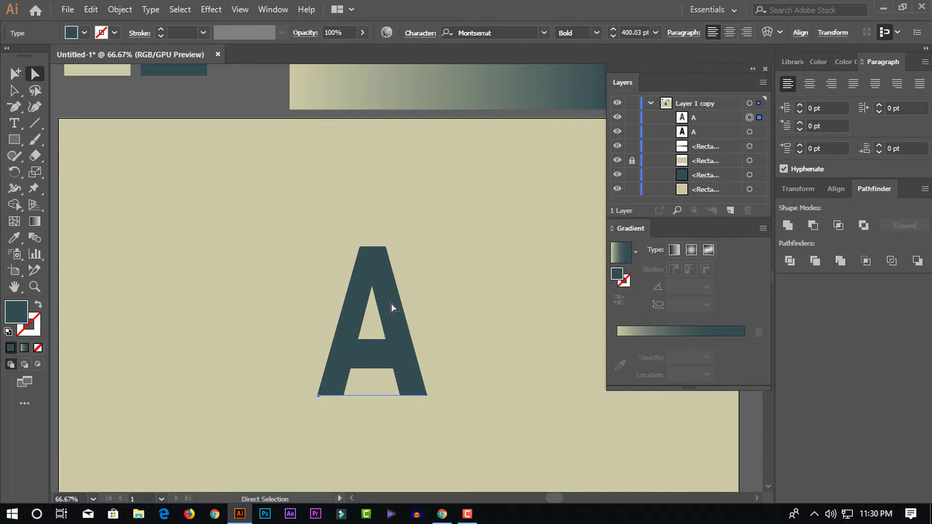
mouse_move(392, 306)
left_mouse_down()
mouse_move(310, 307)
mouse_move(378, 302)
left_mouse_up()
left_click(364, 305)
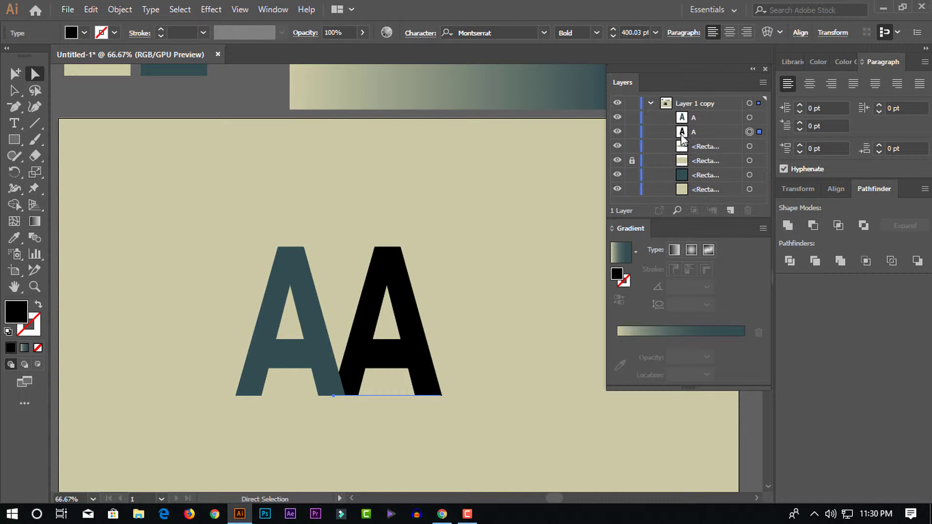
left_click(617, 117)
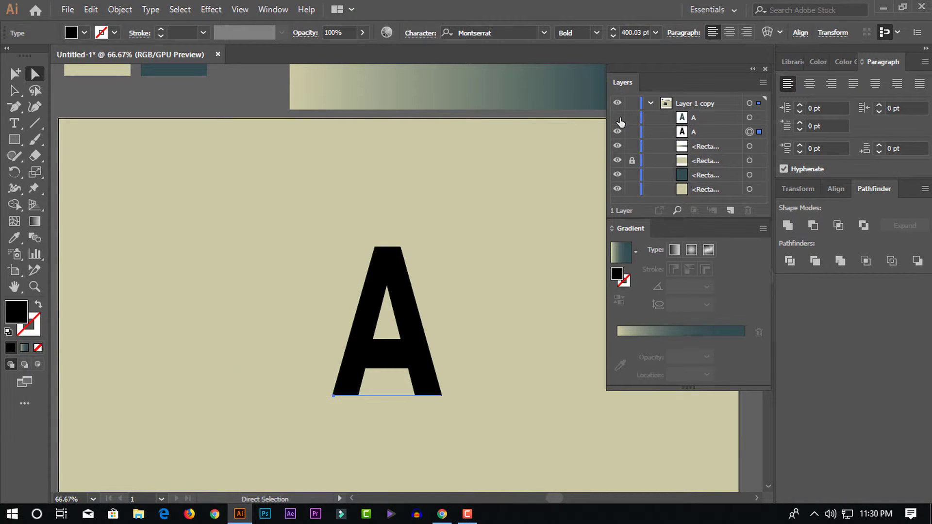
left_click(715, 118)
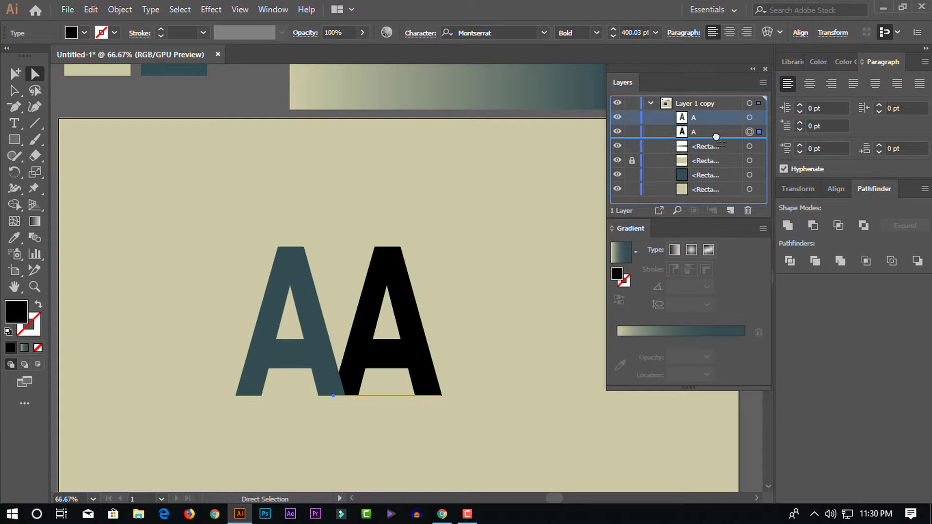
Place the black A above the teal copy and realign both letters near the centre
left_click_drag(716, 128, 716, 137)
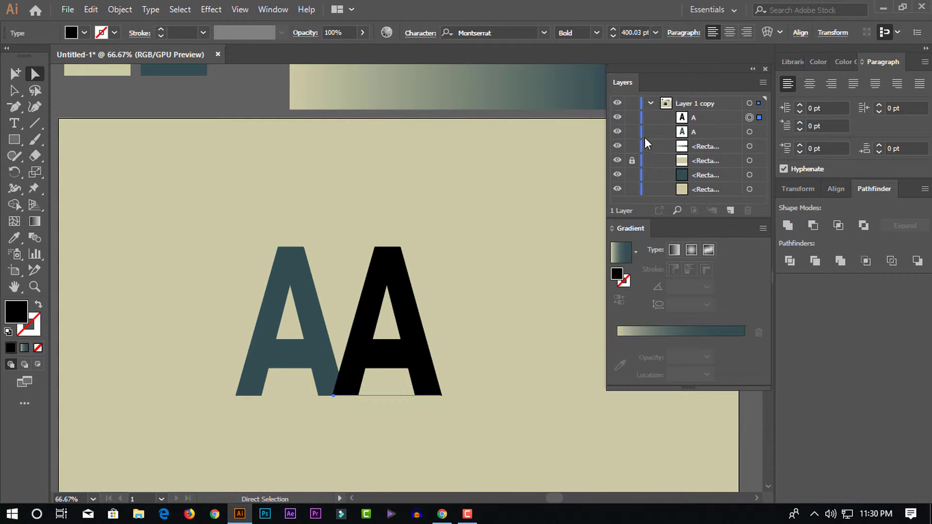
left_click_drag(380, 266, 294, 264)
left_click(356, 258)
left_click_drag(356, 400, 354, 398)
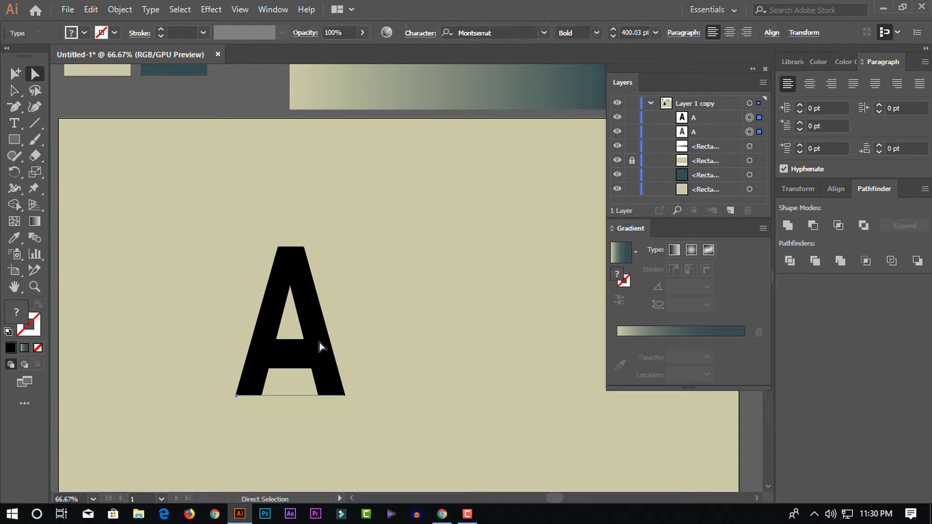
left_click_drag(323, 343, 408, 353)
left_click(427, 298)
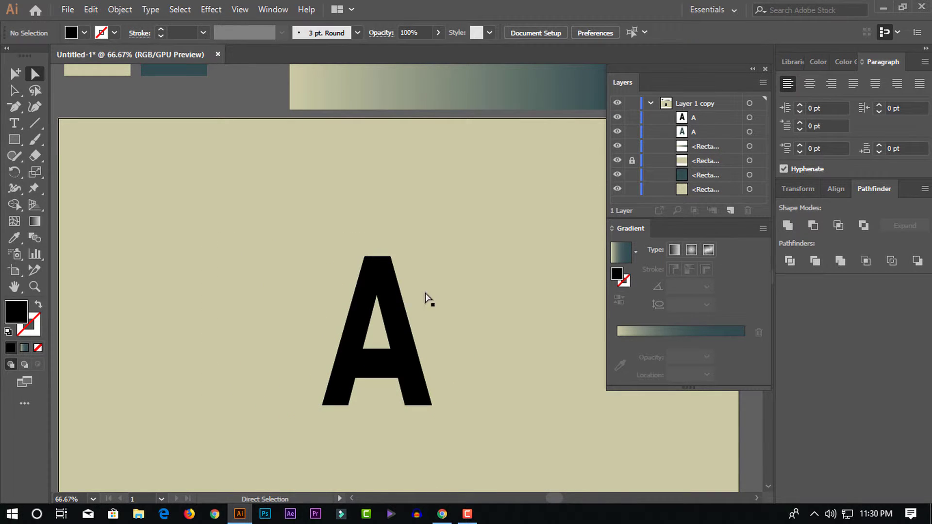
left_click(402, 300)
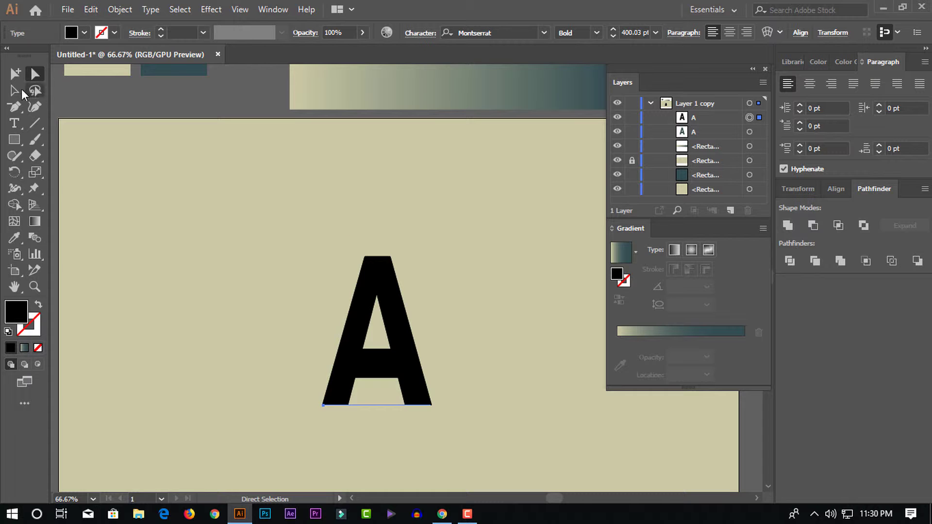
left_click(20, 90)
Hide the teal A copy and convert the black A with Type > Create Outlines
left_click(120, 9)
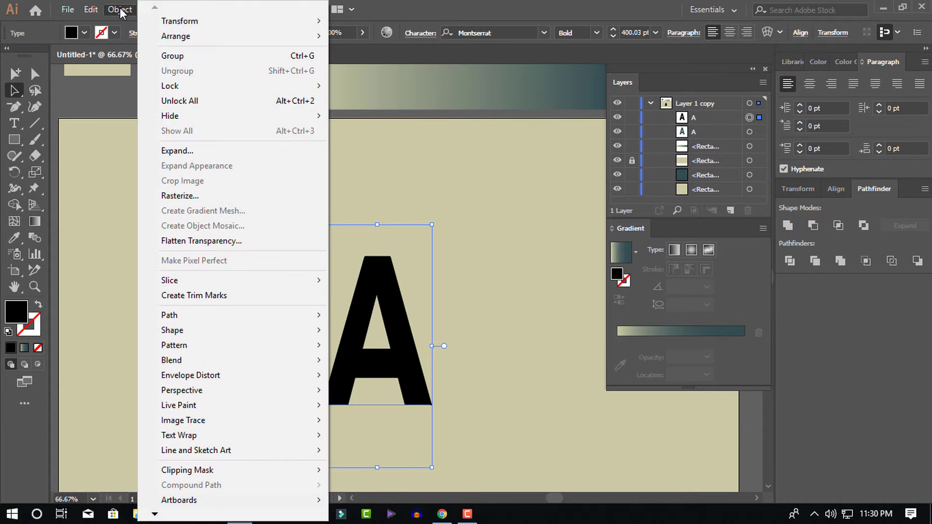
left_click(419, 10)
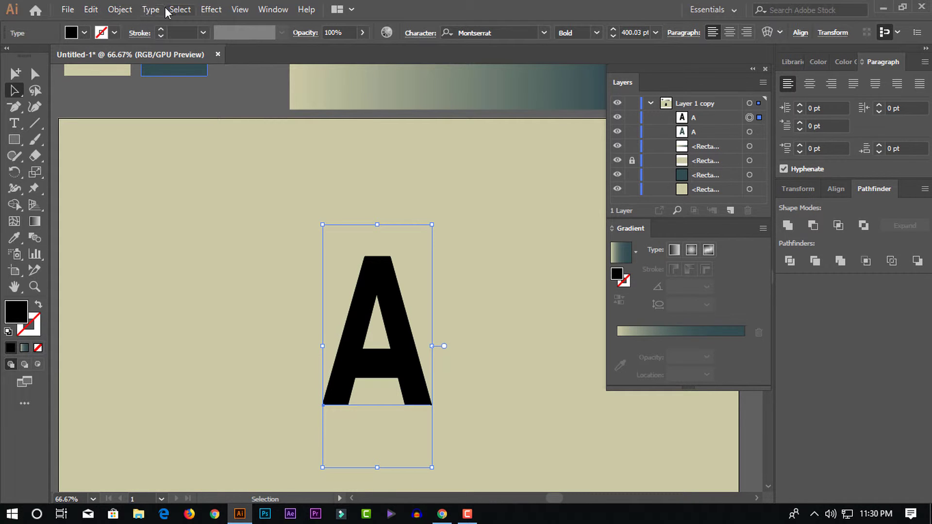
left_click(150, 9)
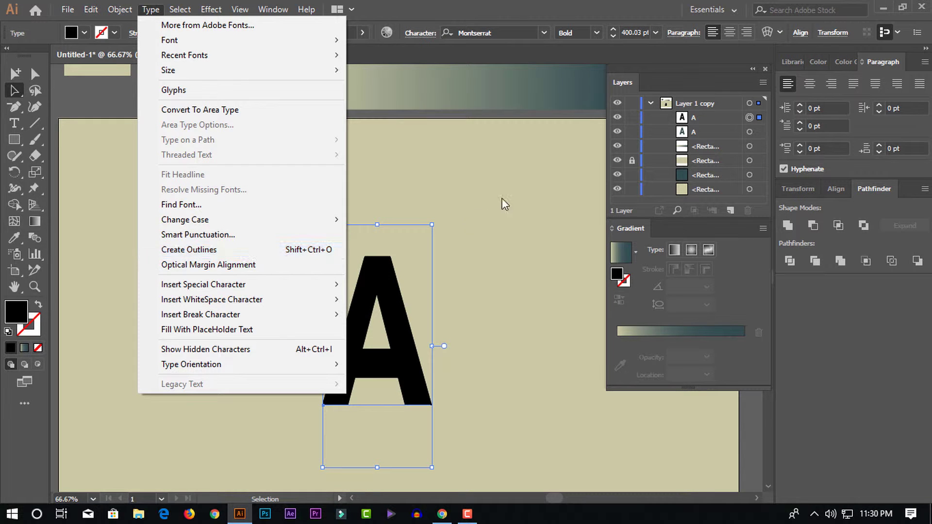
left_click(616, 130)
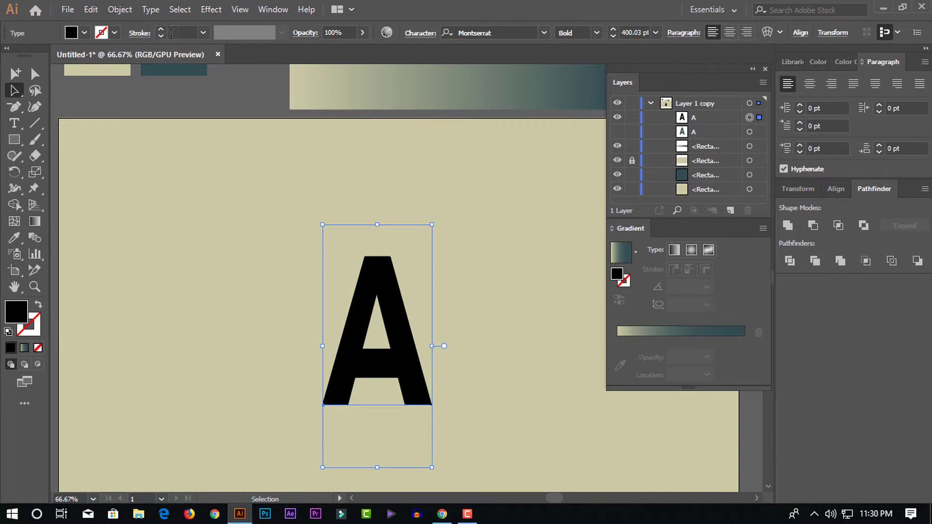
left_click(150, 9)
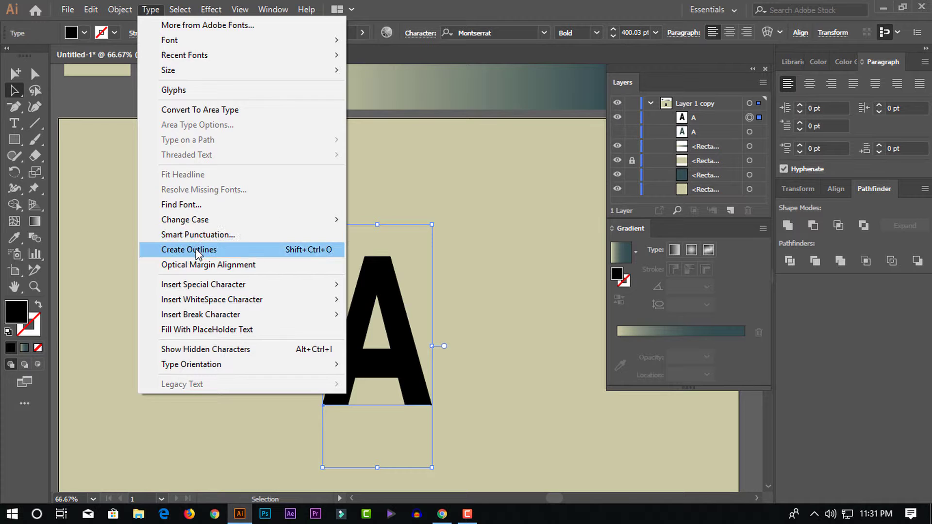
left_click(196, 249)
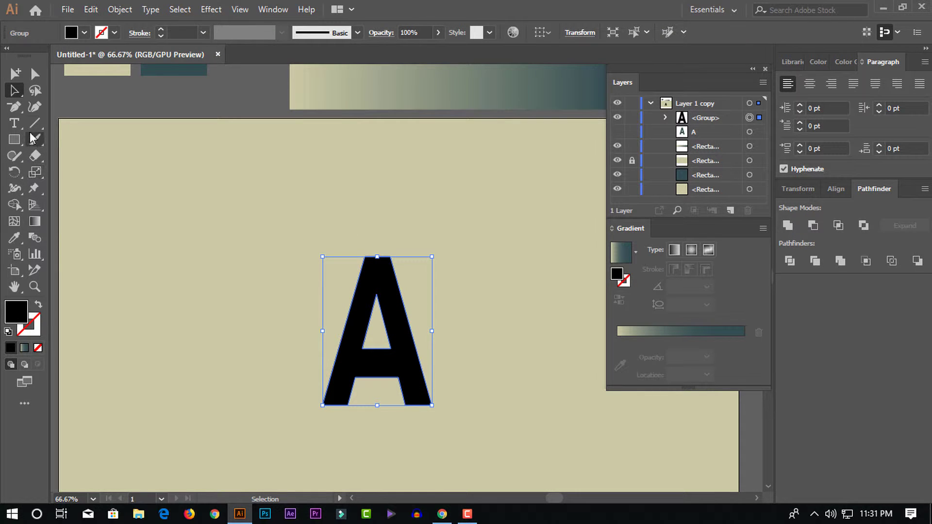
Pen-trace a closed, no-fill fold shape over the upper part of the A's right leg
left_click_drag(18, 108, 44, 108)
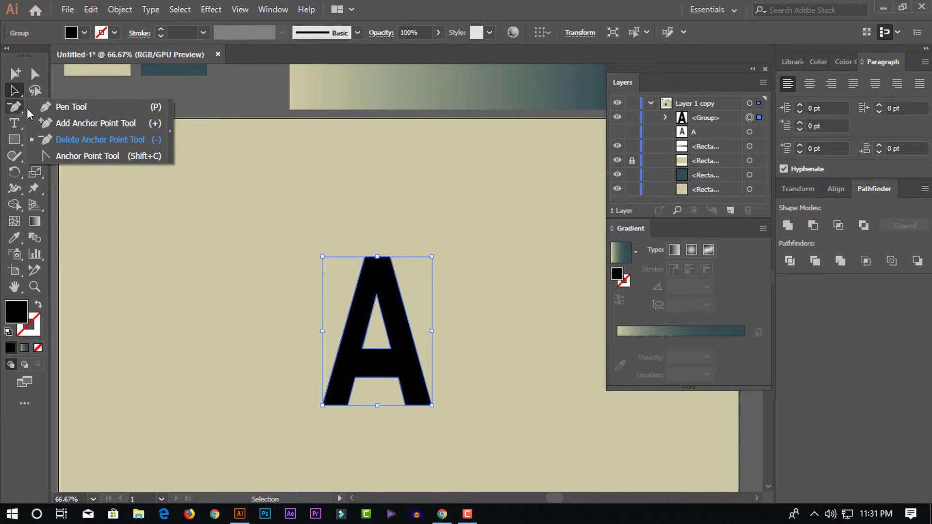
left_click(390, 251)
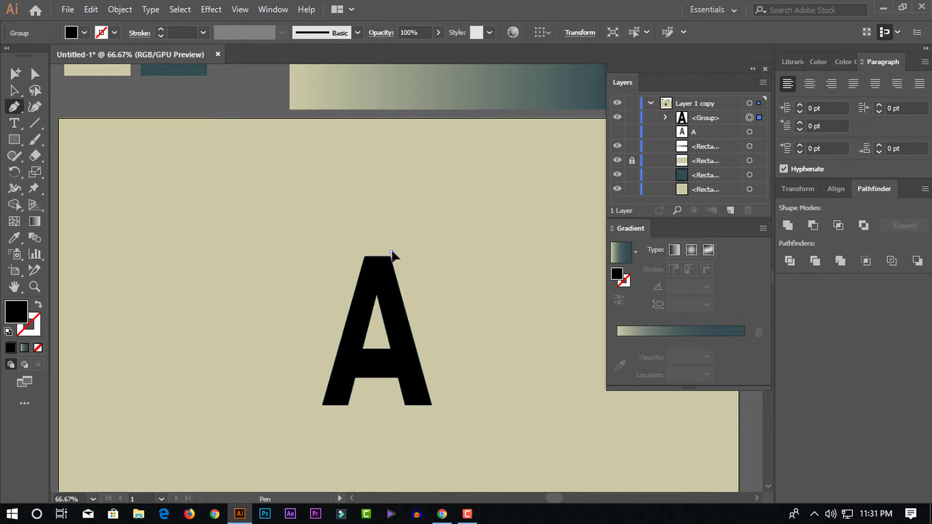
left_click(376, 294)
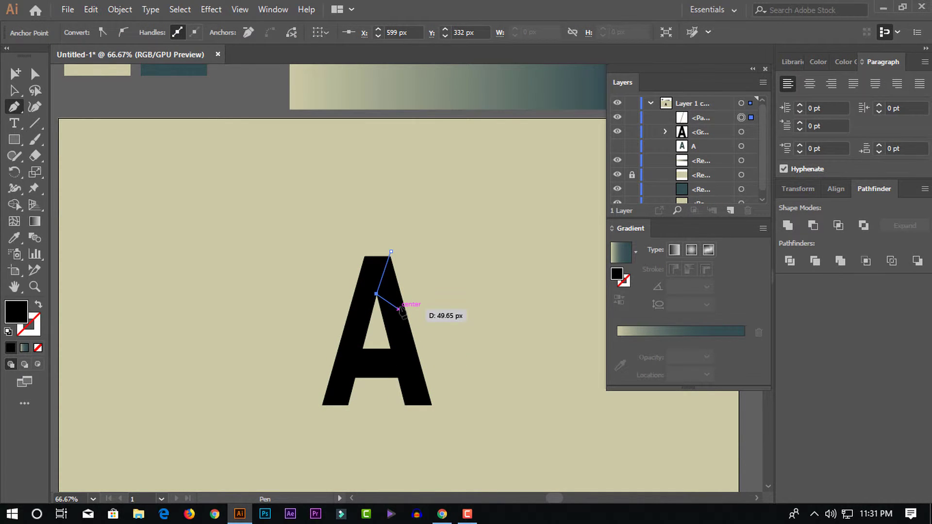
key("ctrl+equal")
key("ctrl+equal")
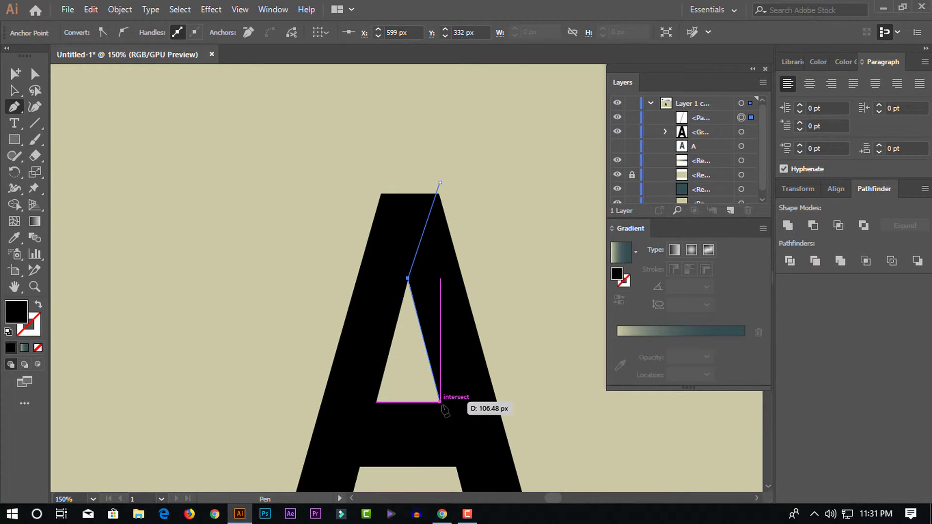
left_click(440, 402)
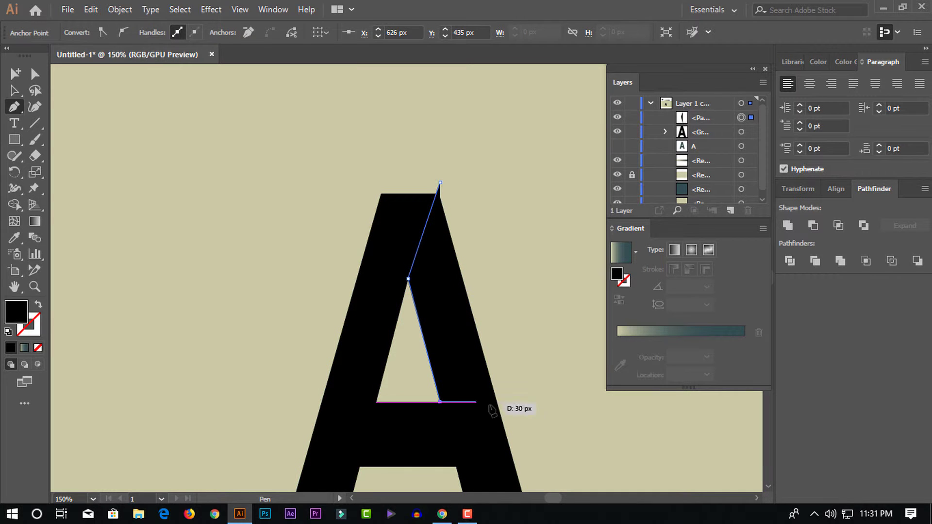
left_click(516, 401)
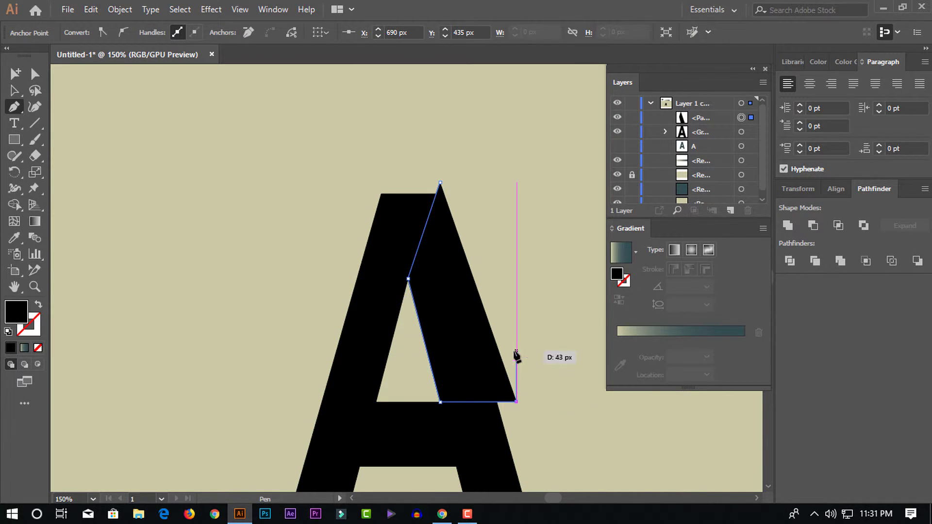
left_click(38, 348)
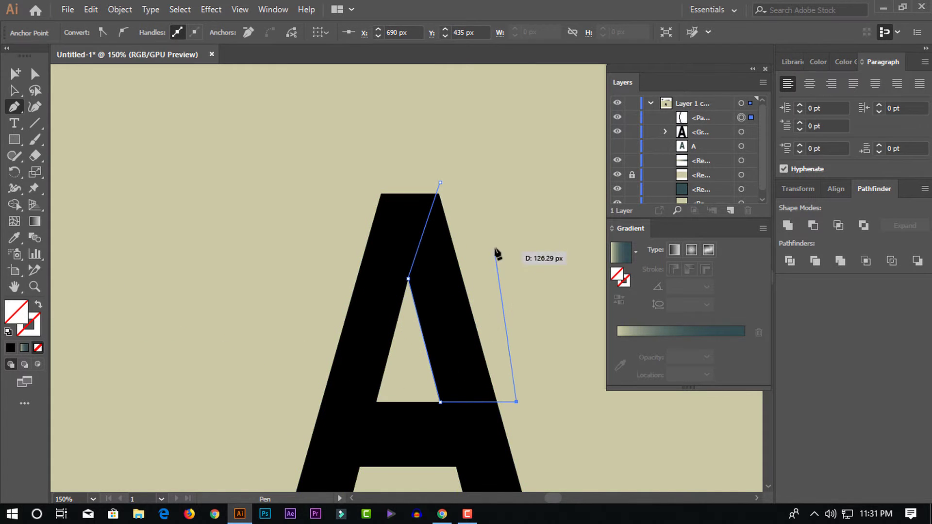
left_click(440, 183)
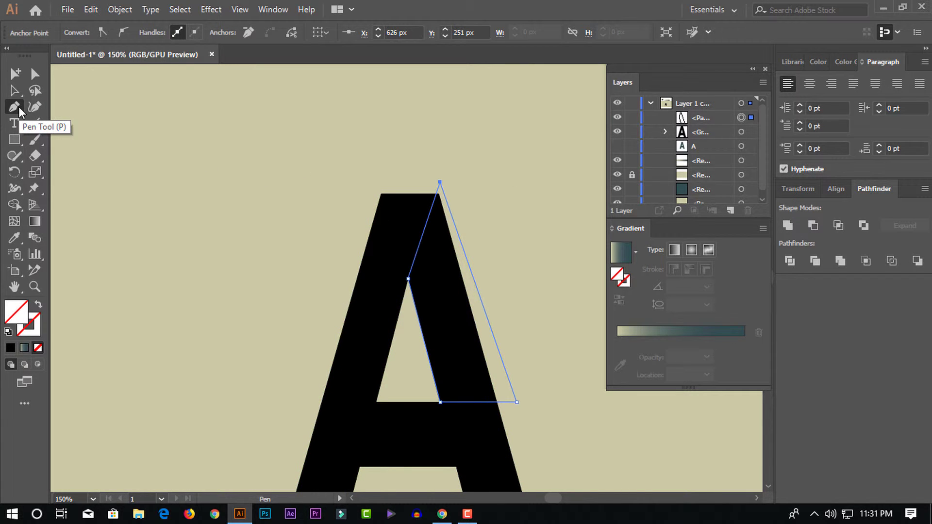
key("ctrl+minus")
key("ctrl+minus")
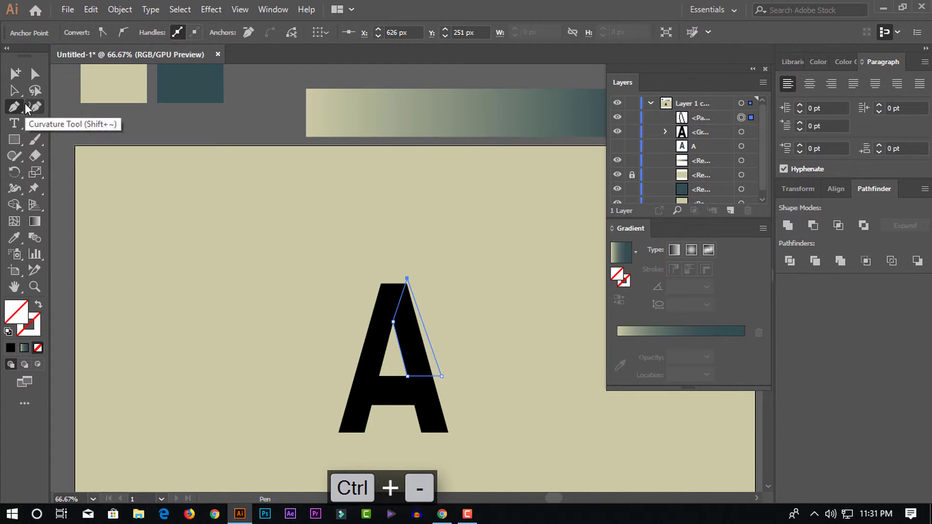
left_click(14, 90)
Intersect the A with the fold shape in Pathfinder and sample the beige-to-teal gradient onto it
left_click_drag(238, 256, 470, 445)
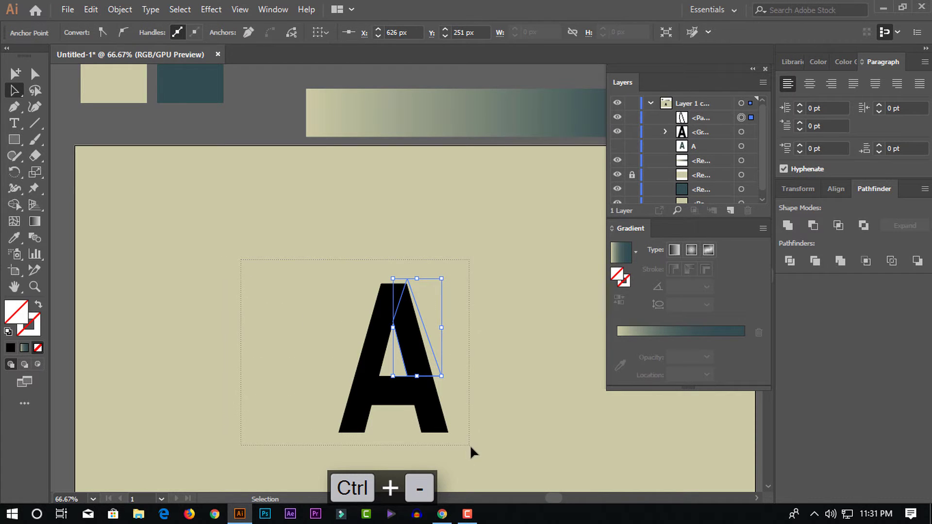
left_click(837, 225)
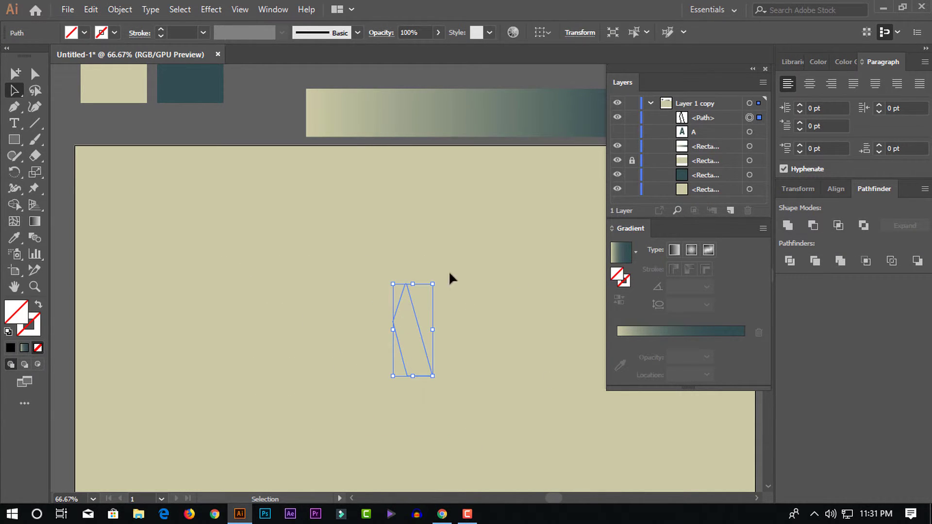
left_click(14, 238)
left_click(386, 104)
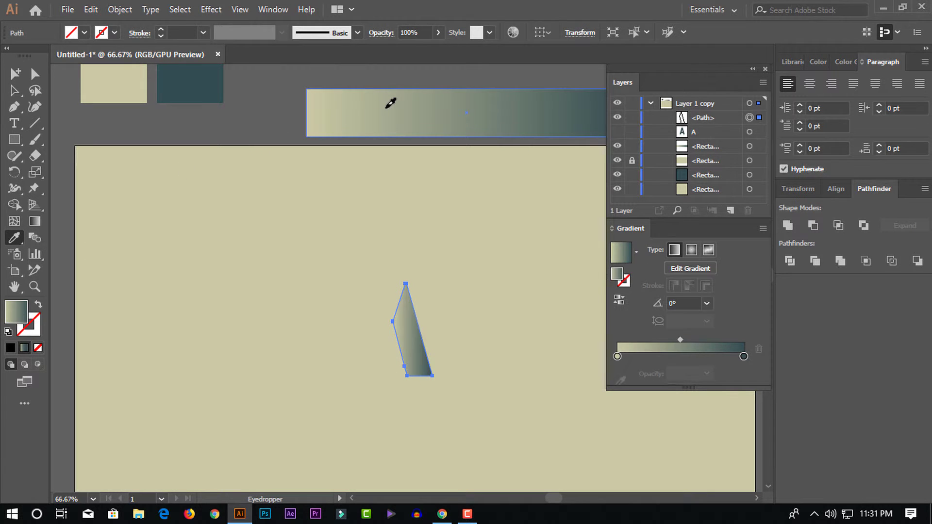
Run the gradient down the fold at -77.6°, teal stop pulled inward, midpoint 30.99%
left_click(35, 221)
mouse_move(389, 283)
left_mouse_down()
mouse_move(416, 366)
mouse_move(417, 403)
left_mouse_up()
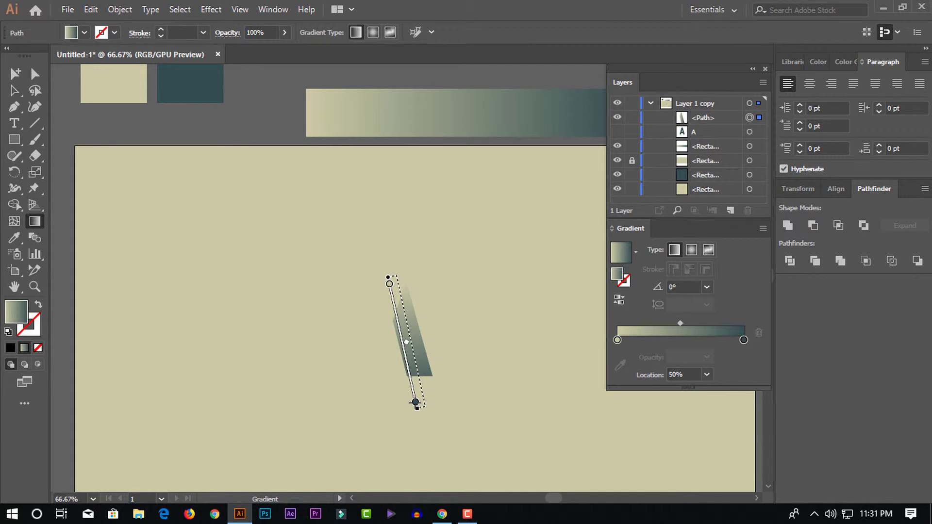
mouse_move(390, 284)
left_mouse_down()
mouse_move(398, 321)
mouse_move(411, 292)
mouse_move(412, 314)
left_mouse_up()
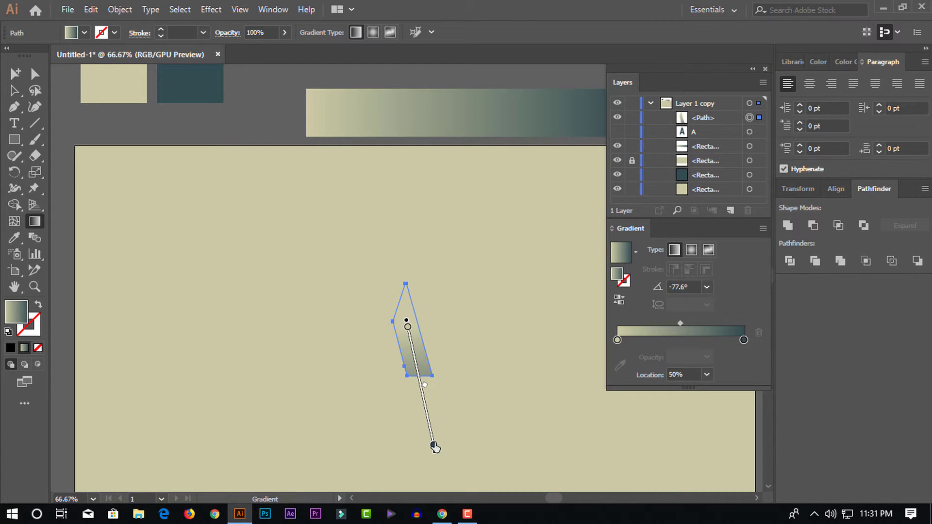
left_click(431, 433)
left_click_drag(431, 434, 420, 382)
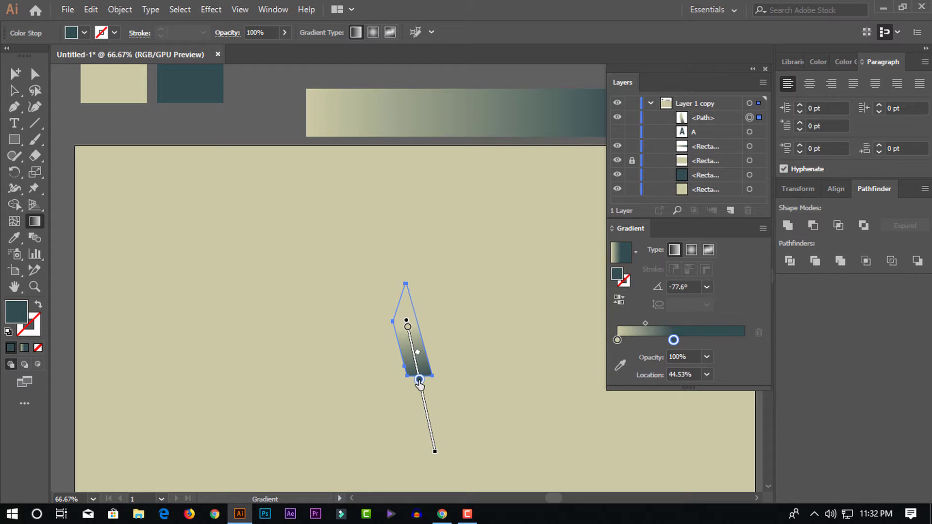
left_click_drag(646, 323, 633, 322)
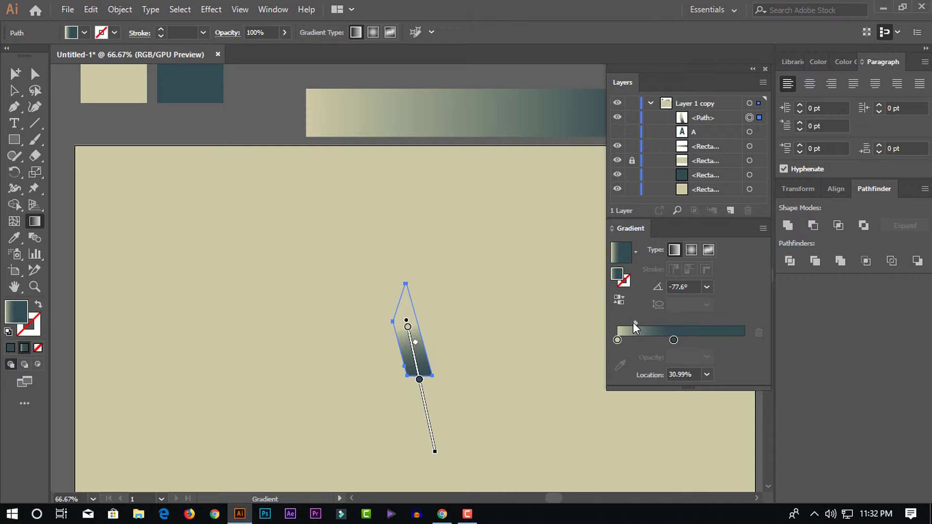
left_click(14, 90)
left_click(164, 217)
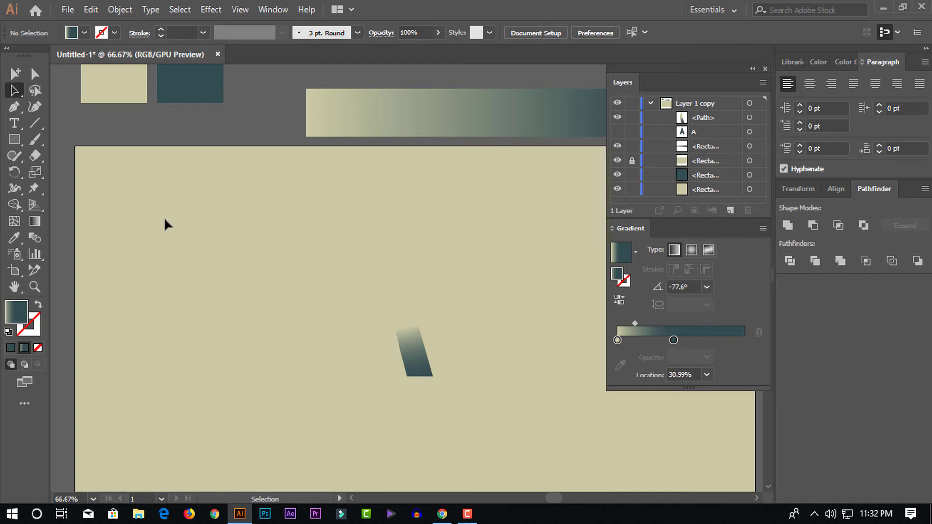
Set the fold gradient's midpoint near 52.87% and beige stop at 13%, then unhide the teal A
left_click(410, 370)
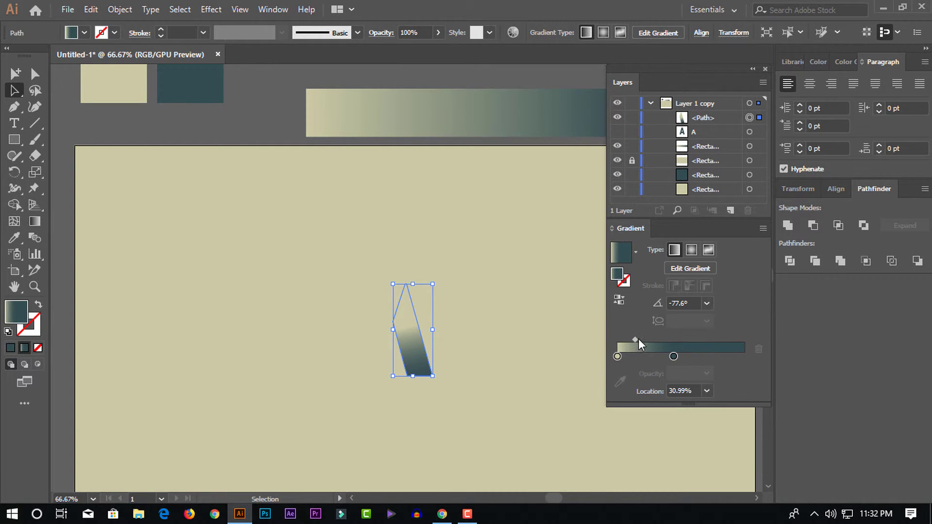
mouse_move(639, 339)
left_mouse_down()
mouse_move(675, 339)
mouse_move(615, 324)
left_mouse_up()
left_click(510, 332)
left_click(637, 323)
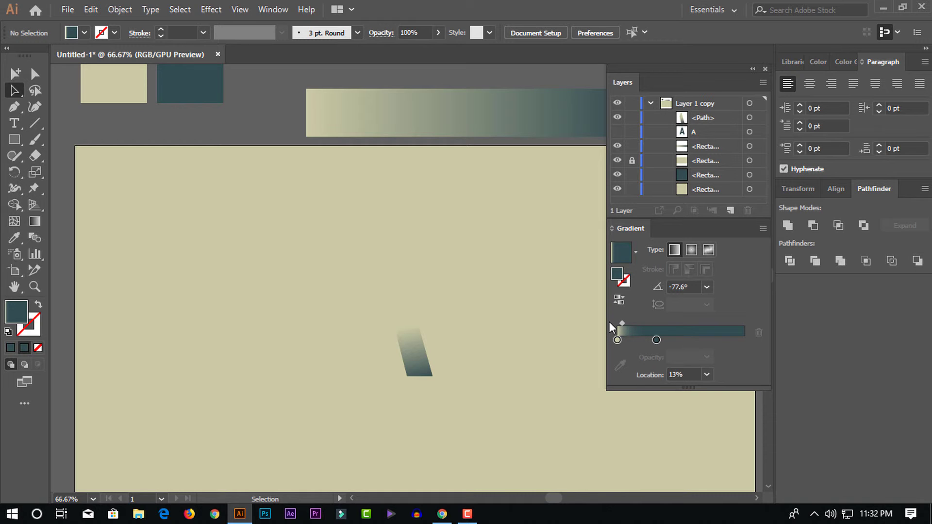
mouse_move(656, 340)
left_mouse_down()
mouse_move(670, 339)
mouse_move(615, 328)
left_mouse_up()
left_click(617, 131)
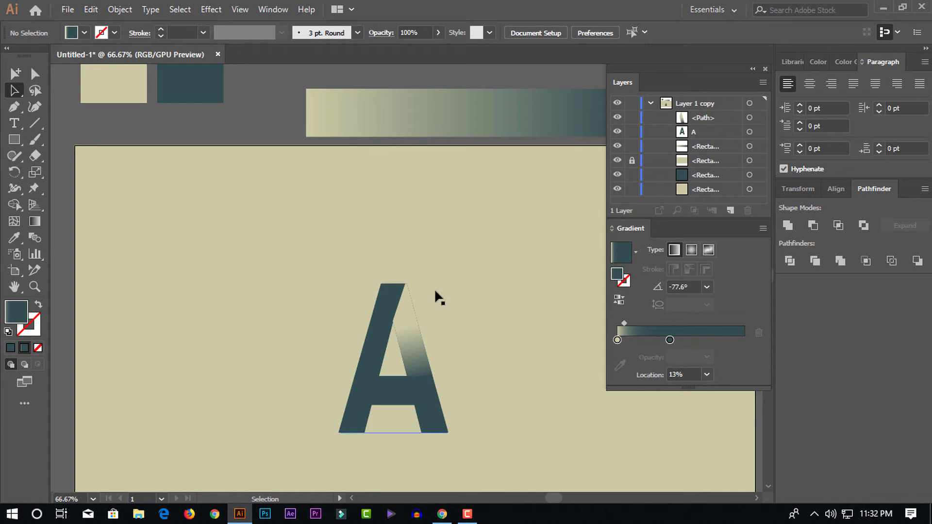
left_click(388, 324)
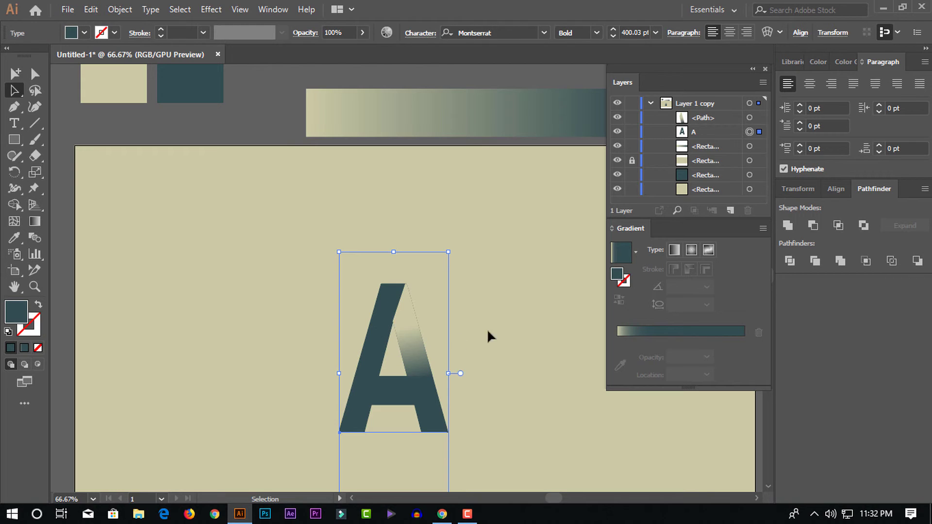
Redraw the fold's gradient up-left along the stroke at a 118.4° angle
left_click(427, 339)
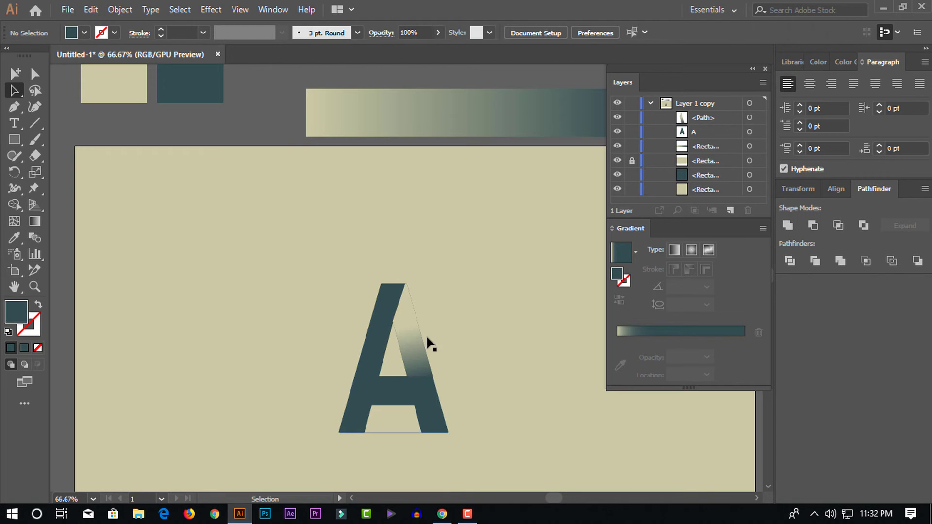
left_click(41, 221)
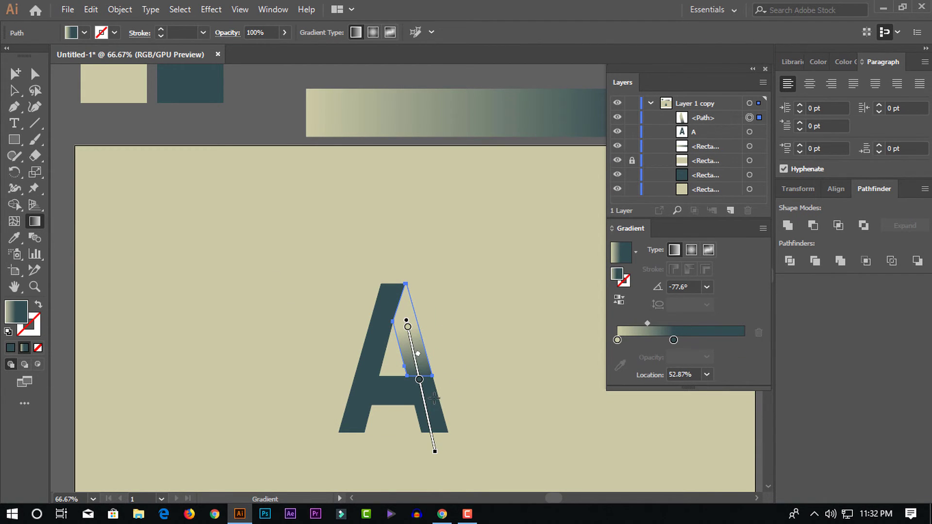
left_click_drag(434, 398, 389, 215)
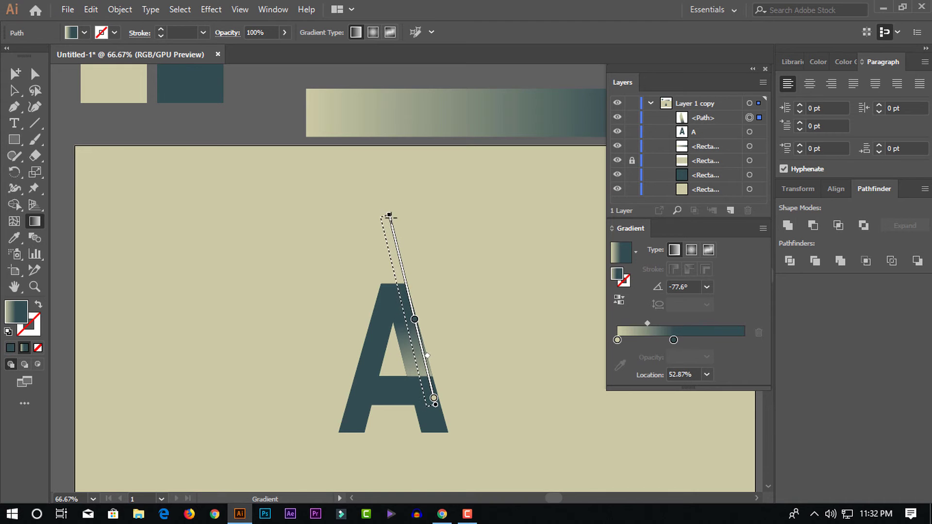
mouse_move(388, 214)
left_mouse_down()
mouse_move(355, 199)
mouse_move(341, 226)
left_mouse_up()
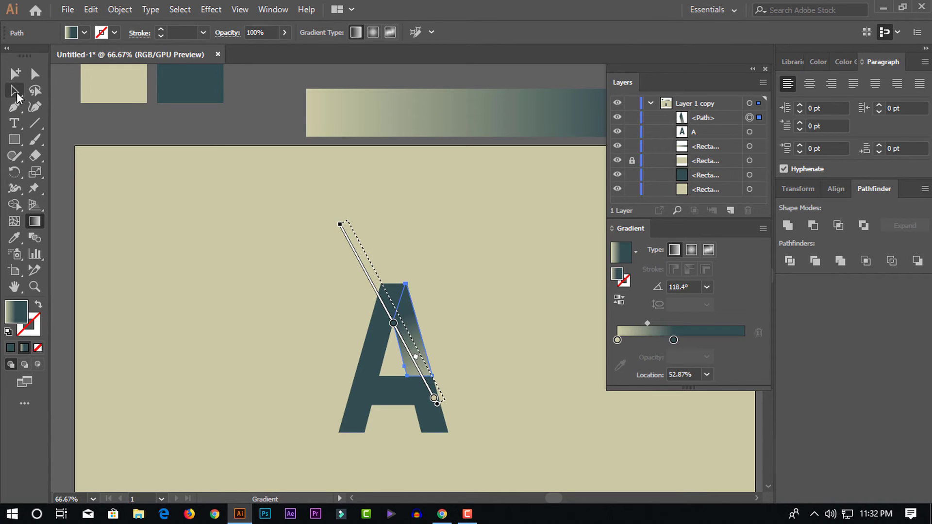
left_click(35, 107)
Marquee-select both the letter A and its gradient fold
left_click(173, 239)
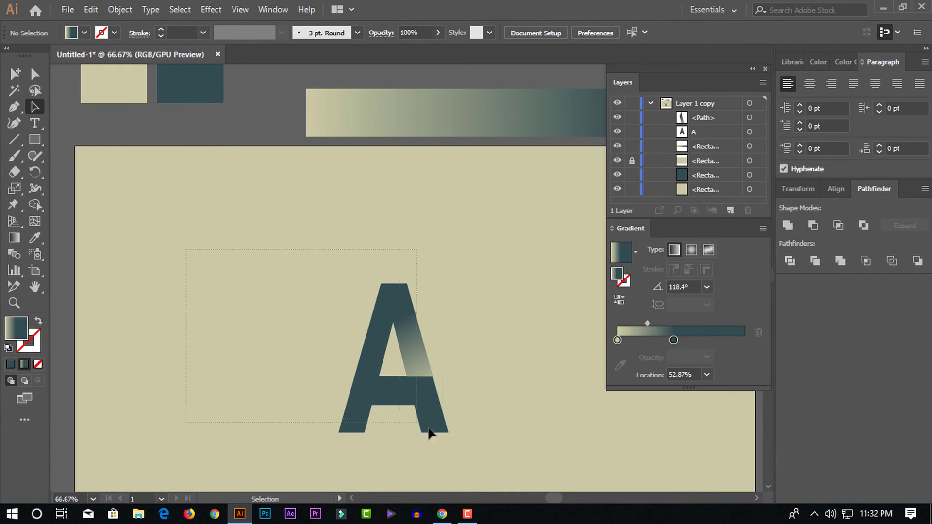
left_click_drag(428, 429, 502, 456)
left_click_drag(233, 273, 495, 457)
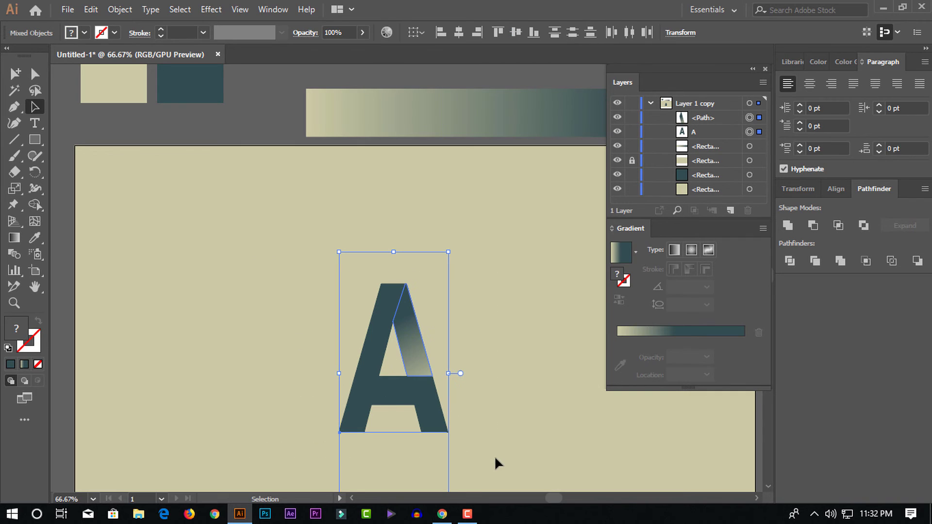
Group the A with its fold, enlarge the group and shift it left and down
right_click(358, 281)
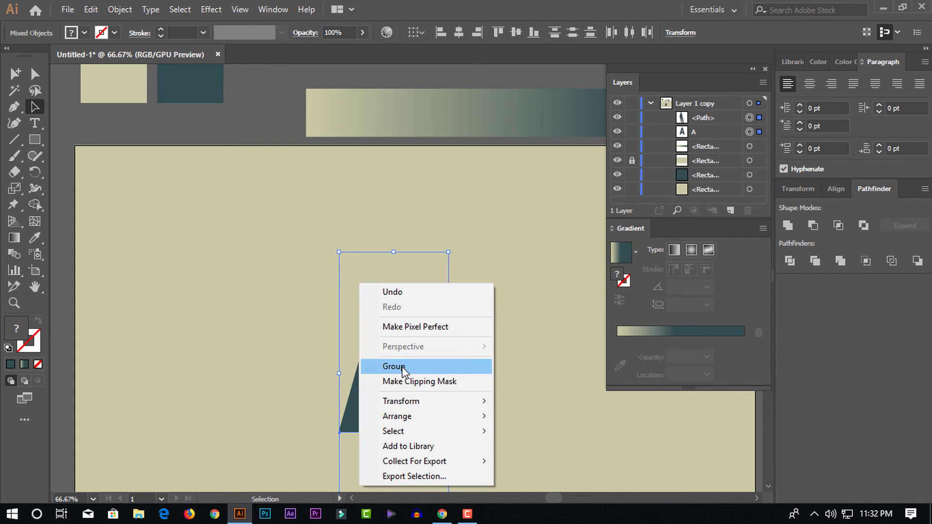
left_click(393, 367)
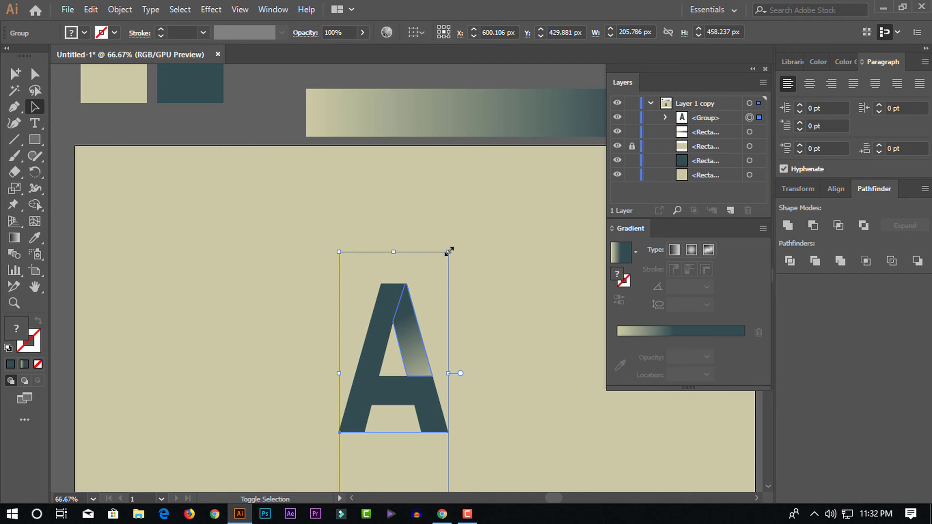
left_click_drag(449, 252, 478, 185)
left_click_drag(441, 301, 397, 342)
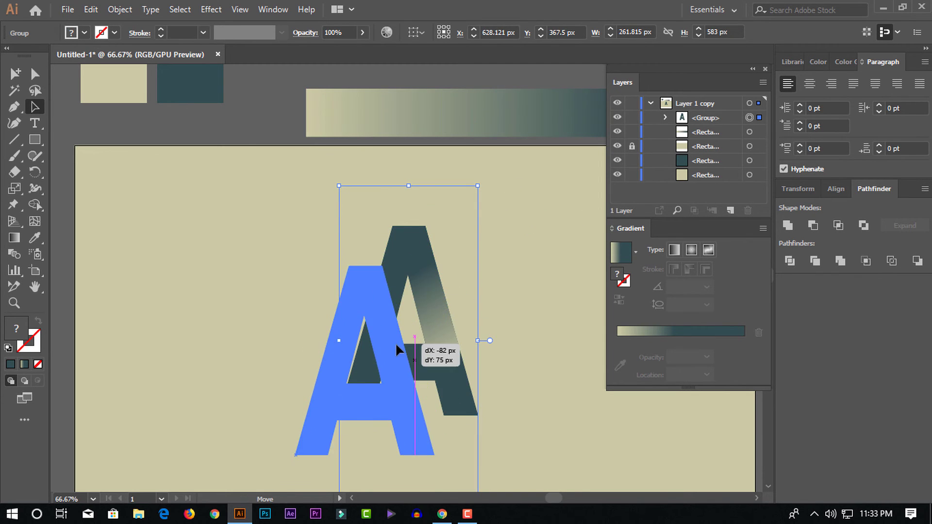
left_click(491, 328)
Scale the A group to about 326×727 px and move it lower and more centred
left_click_drag(447, 423, 449, 425)
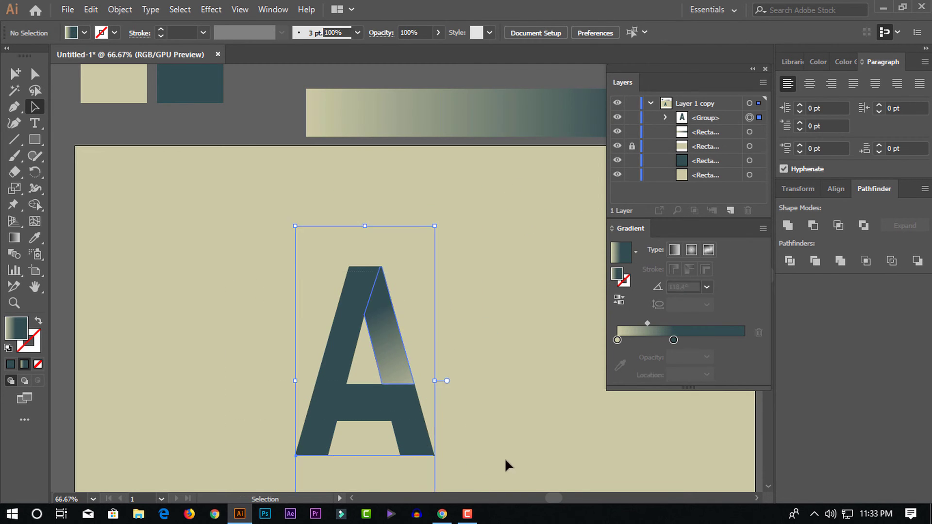
left_click(506, 458)
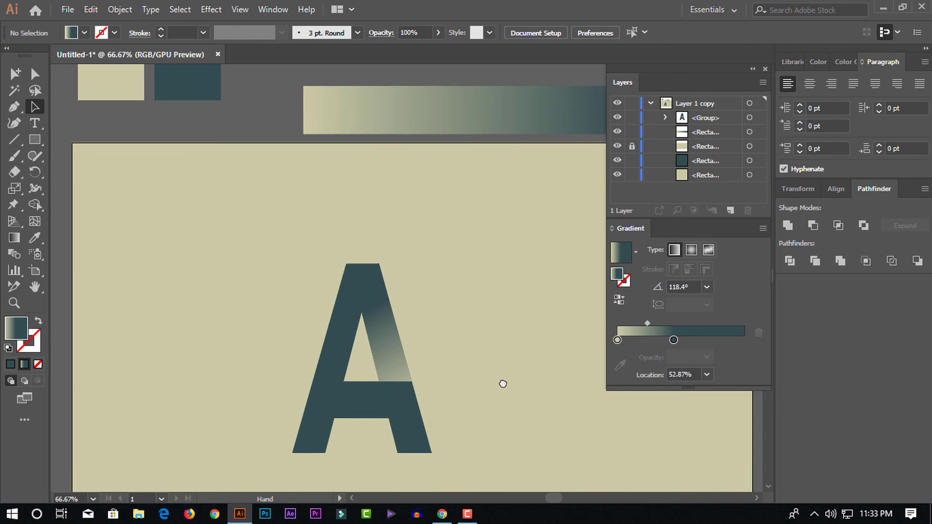
left_click_drag(510, 392, 490, 347)
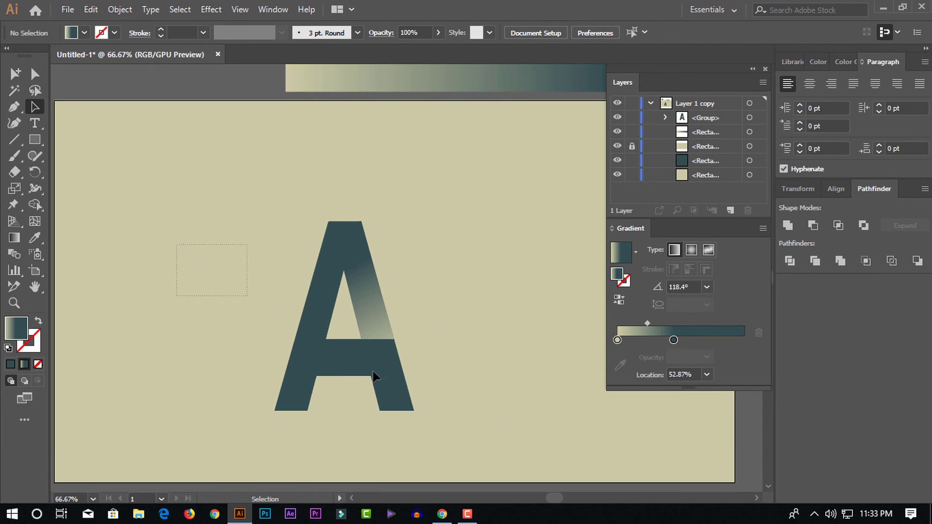
left_click(373, 371)
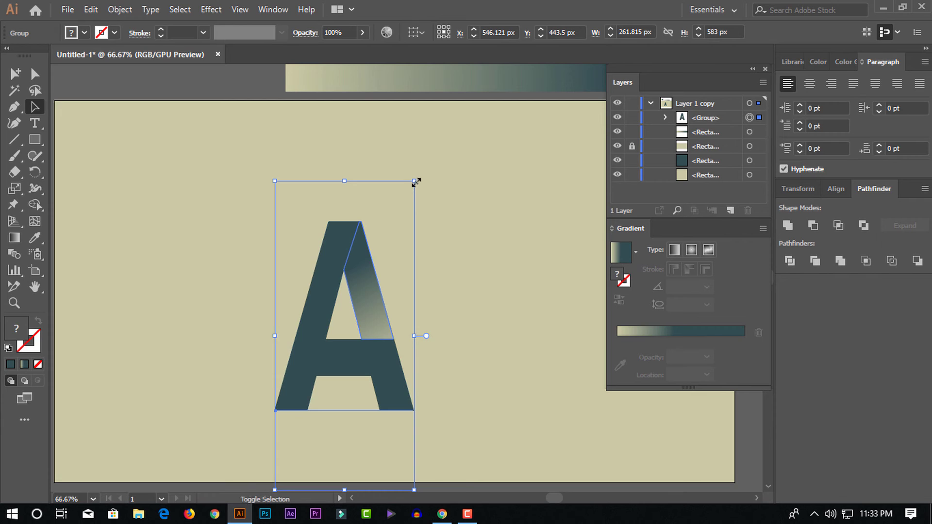
left_click_drag(413, 181, 448, 105)
left_click_drag(383, 237, 394, 275)
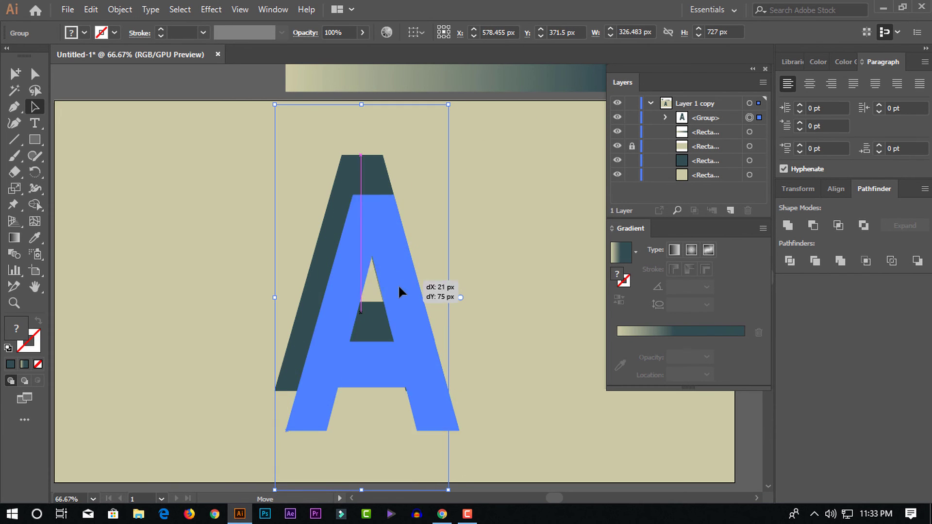
left_click(504, 332)
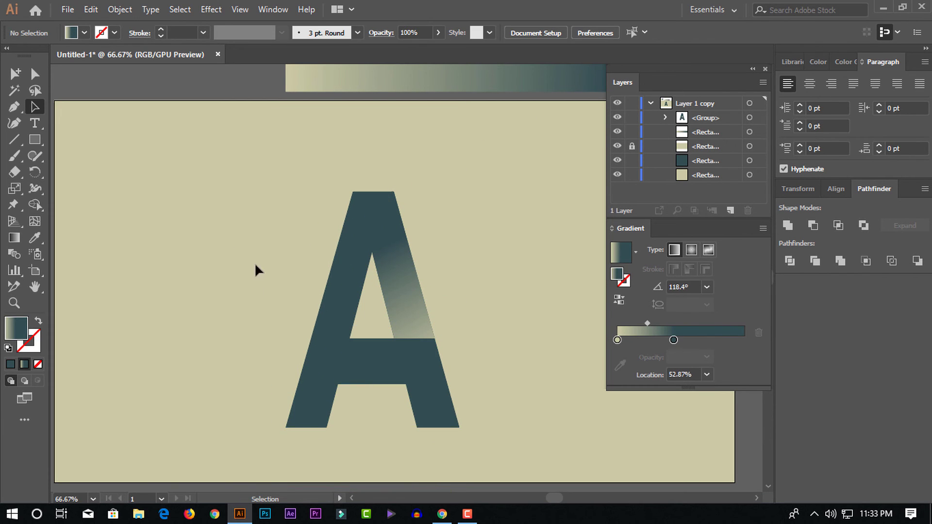
left_click_drag(472, 404, 473, 405)
left_click(500, 411)
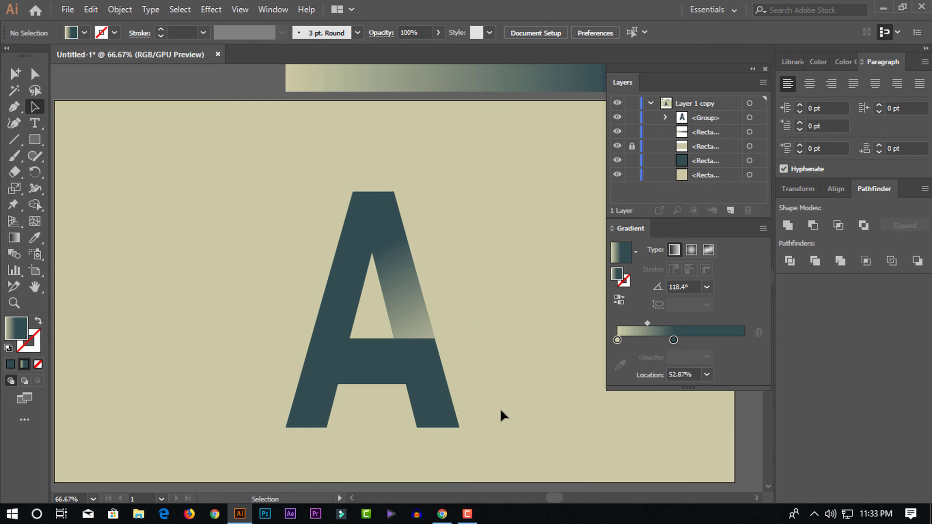